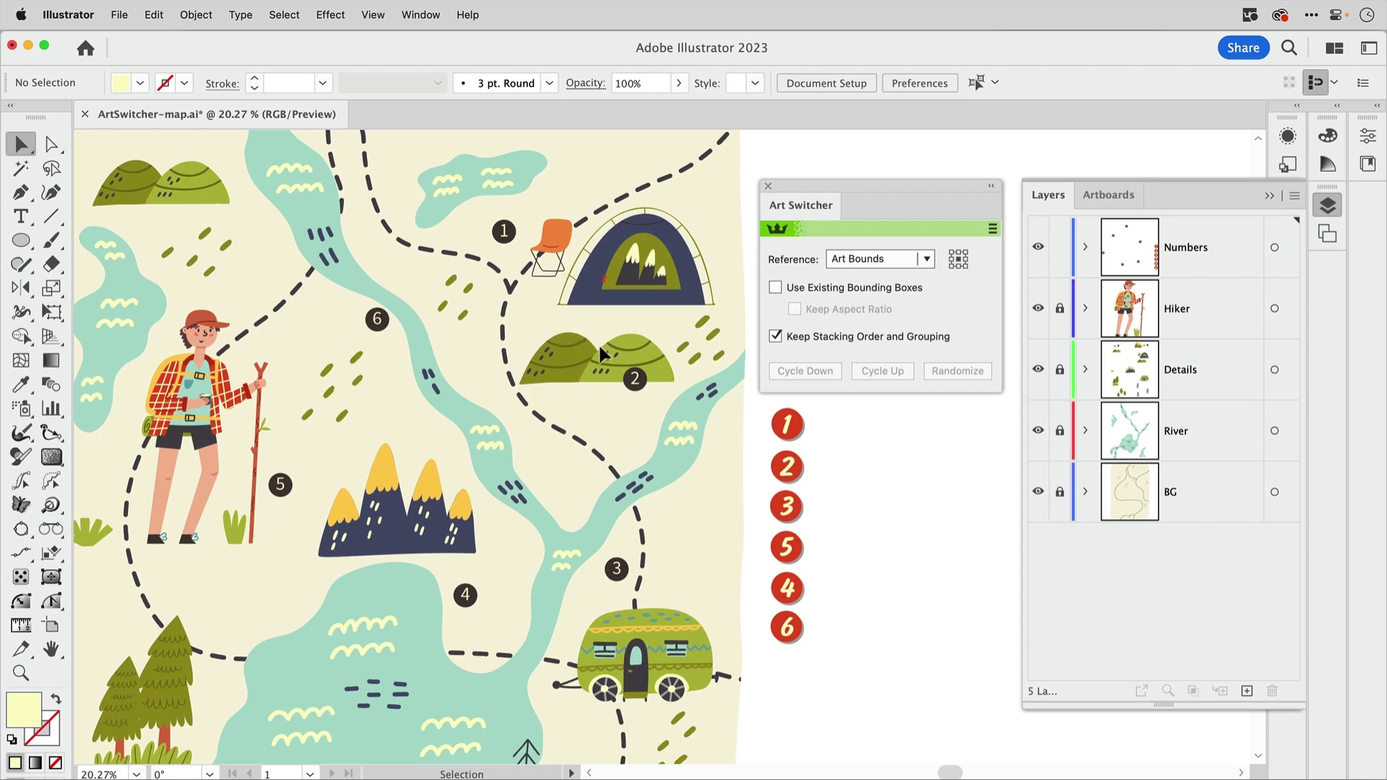
Try moving red badge 1 onto the map beside black 1, then undo it and deselect.
left_click_drag(784, 433, 500, 241)
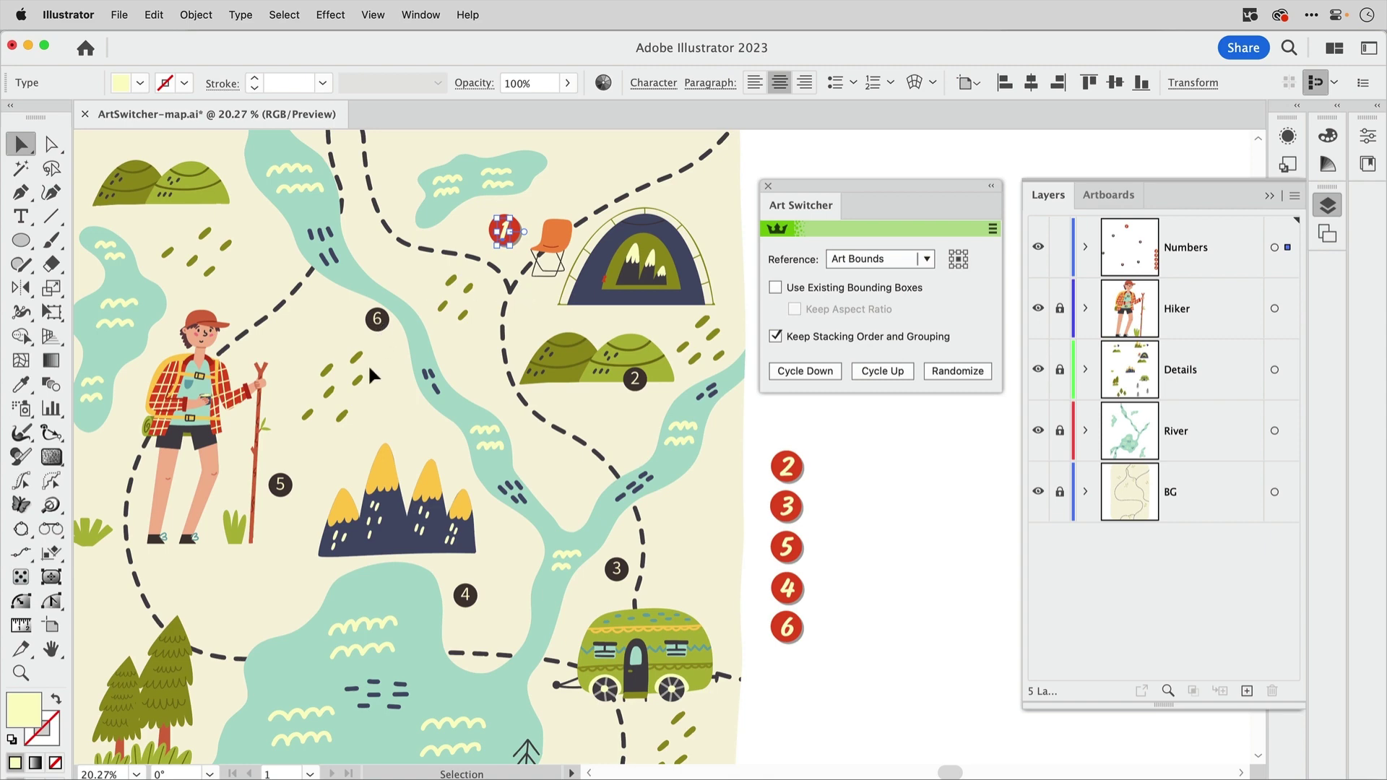
key("super+z")
left_click(910, 485)
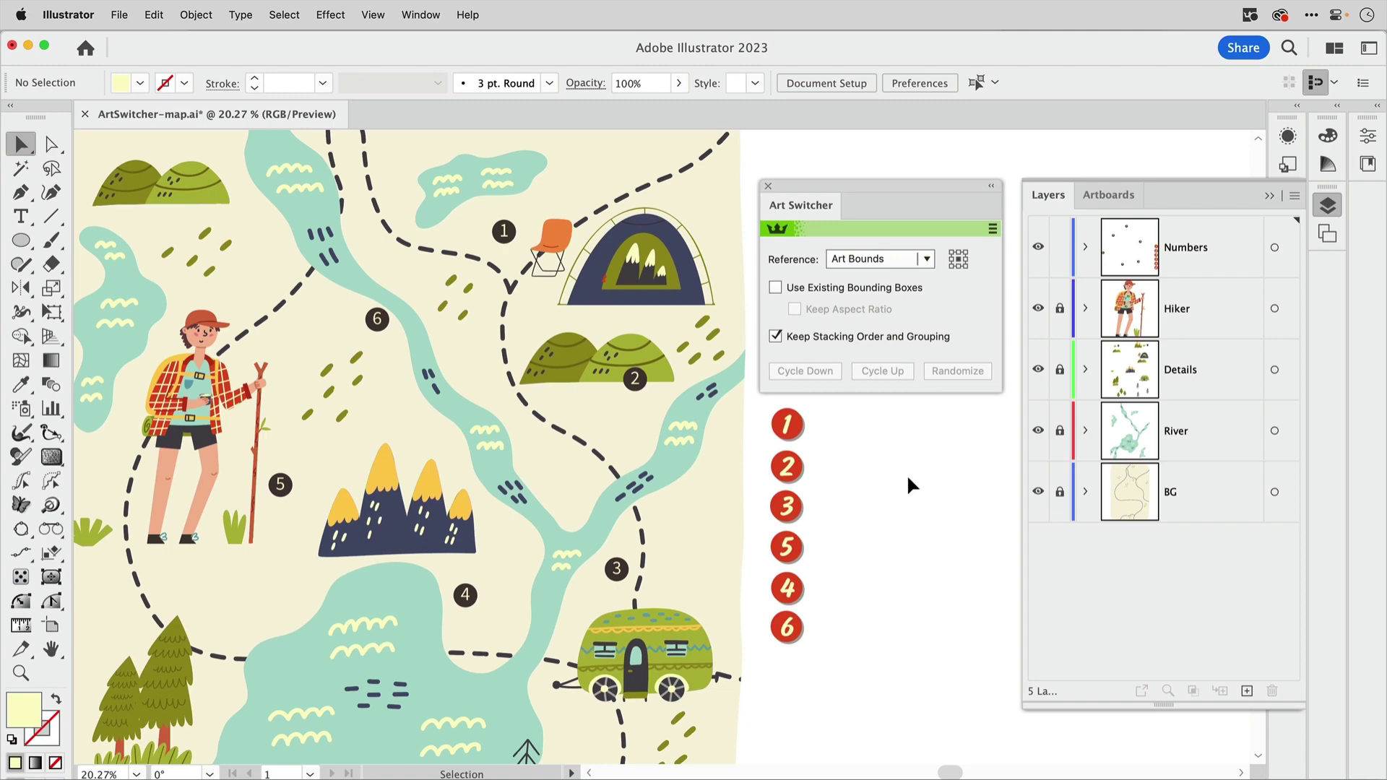
Open the Art Switcher panel and select all artwork on the Numbers layer.
left_click(420, 15)
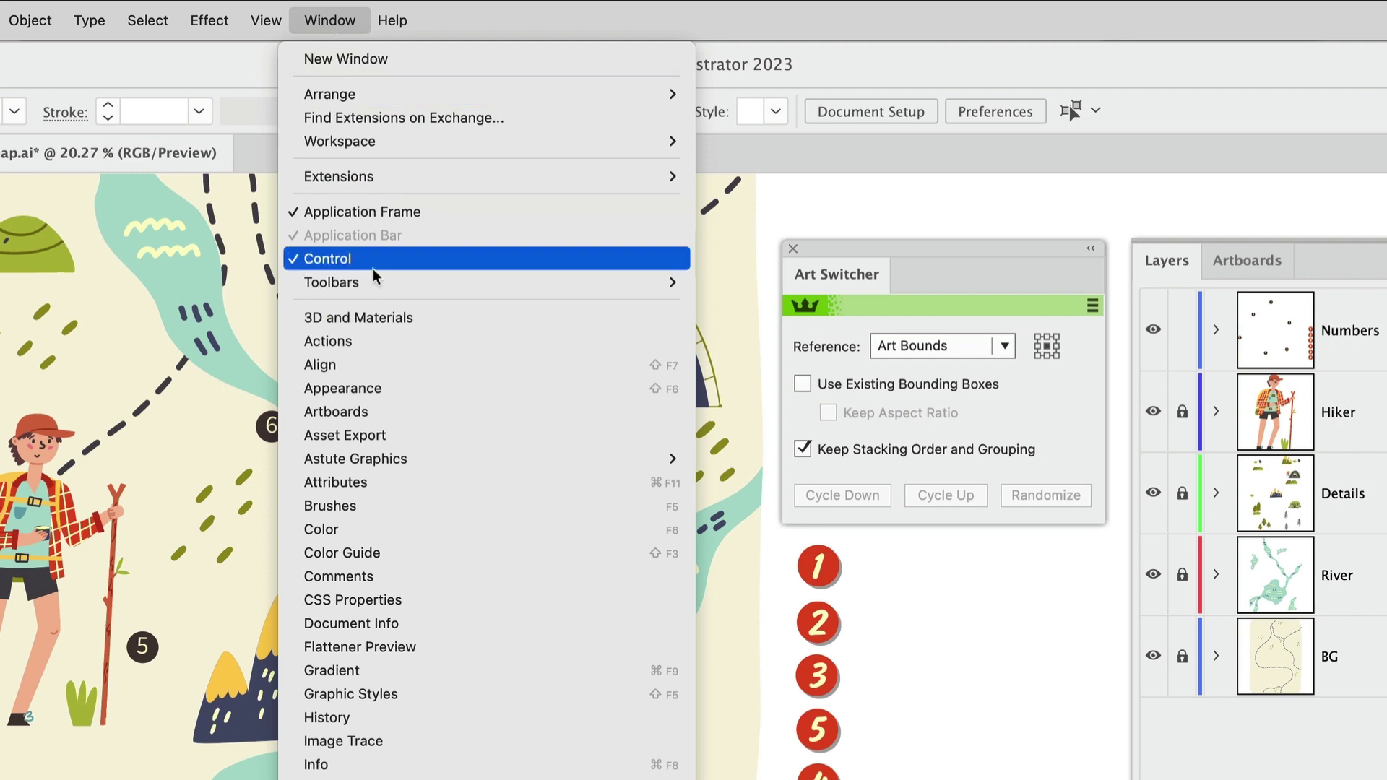
mouse_move(425, 465)
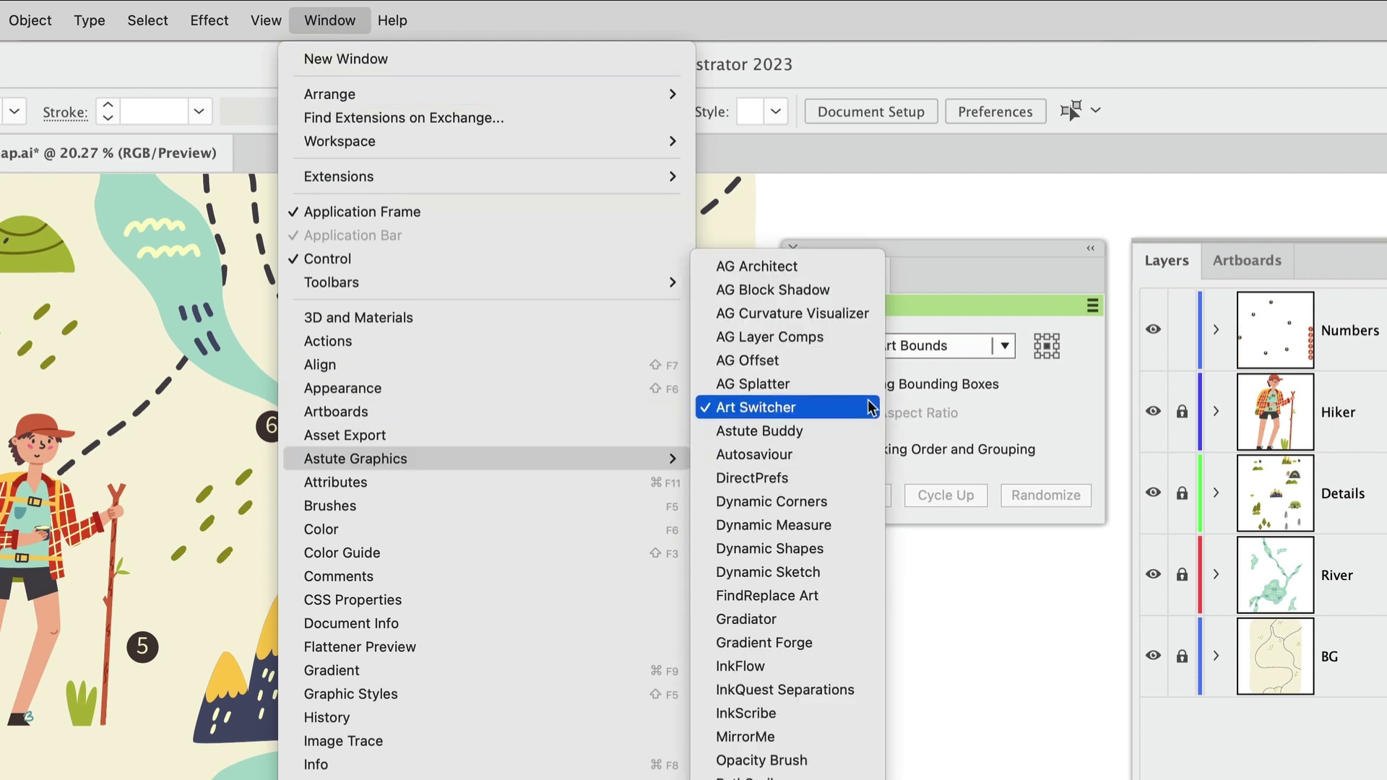
left_click(871, 406)
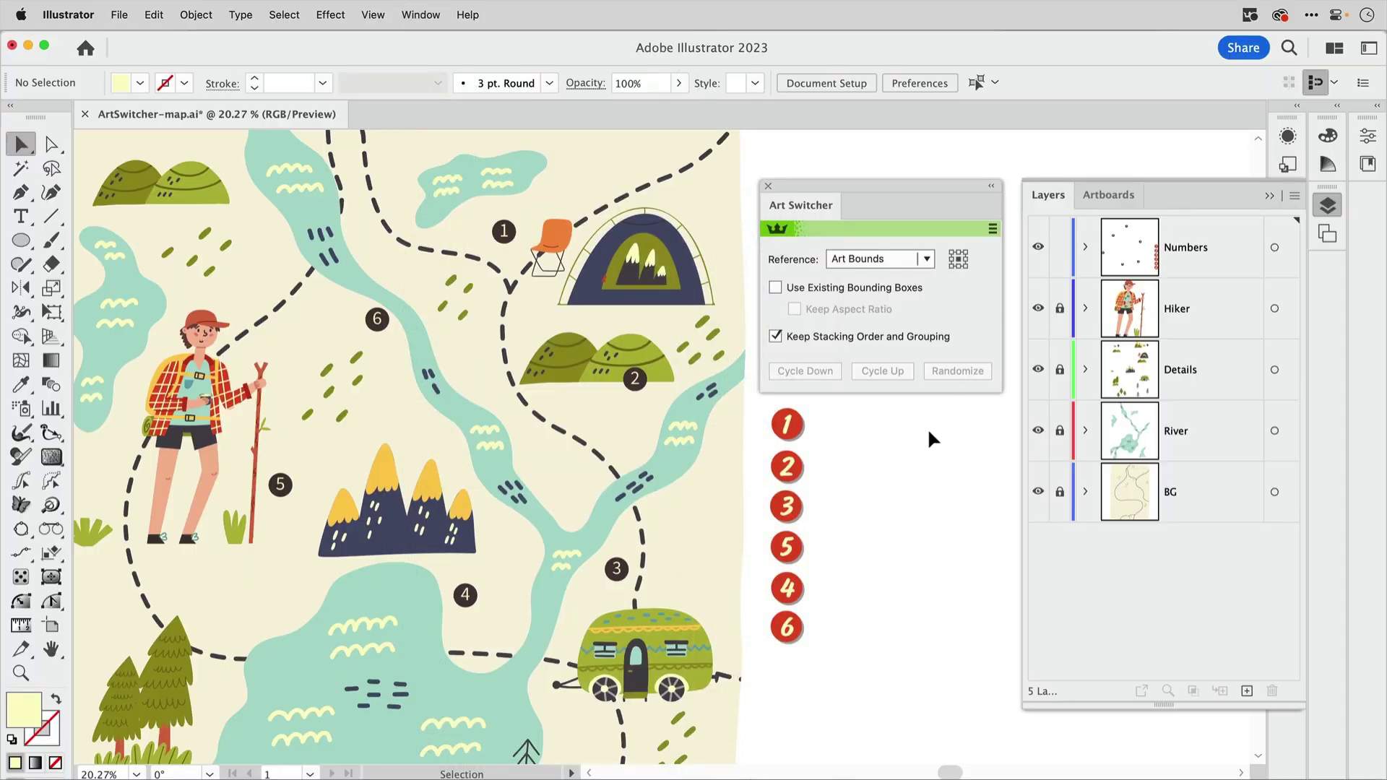
left_click(1207, 270)
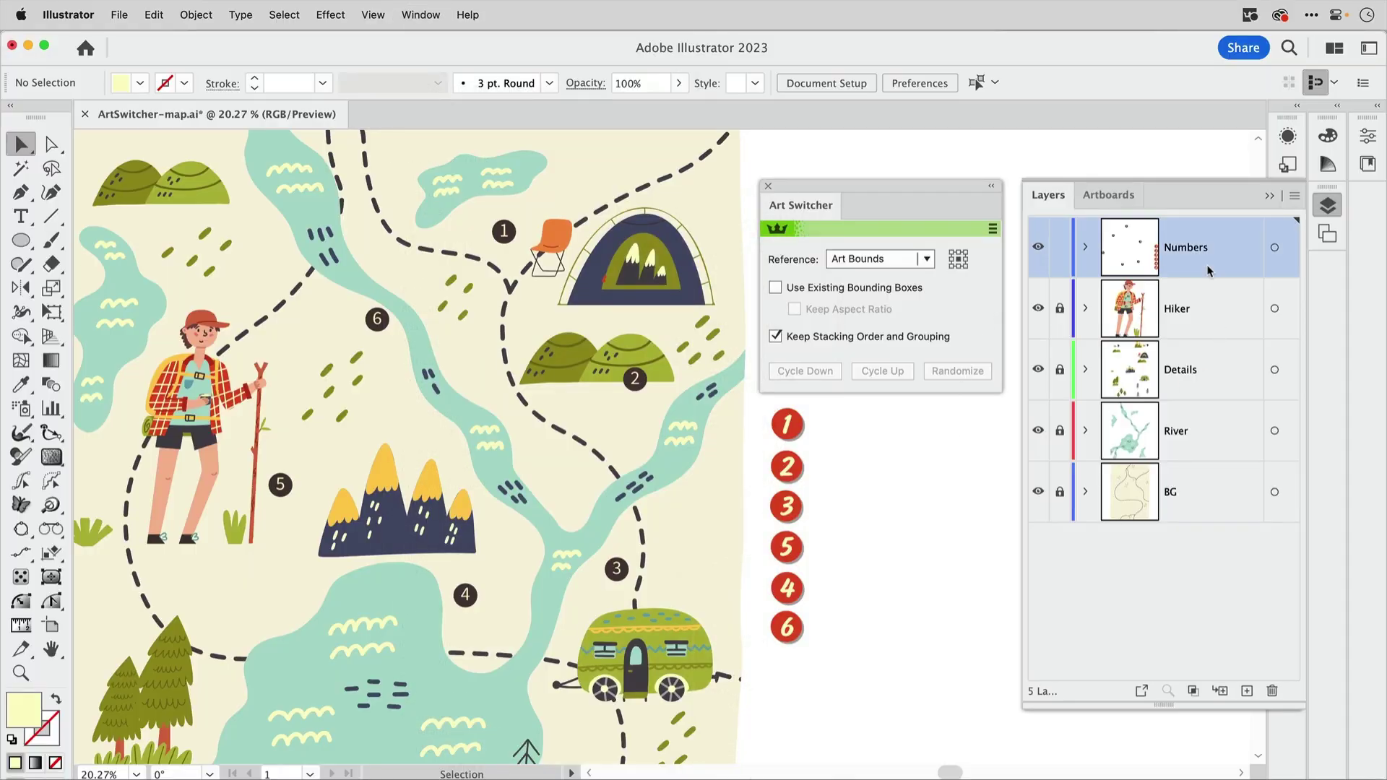
left_click(1286, 252)
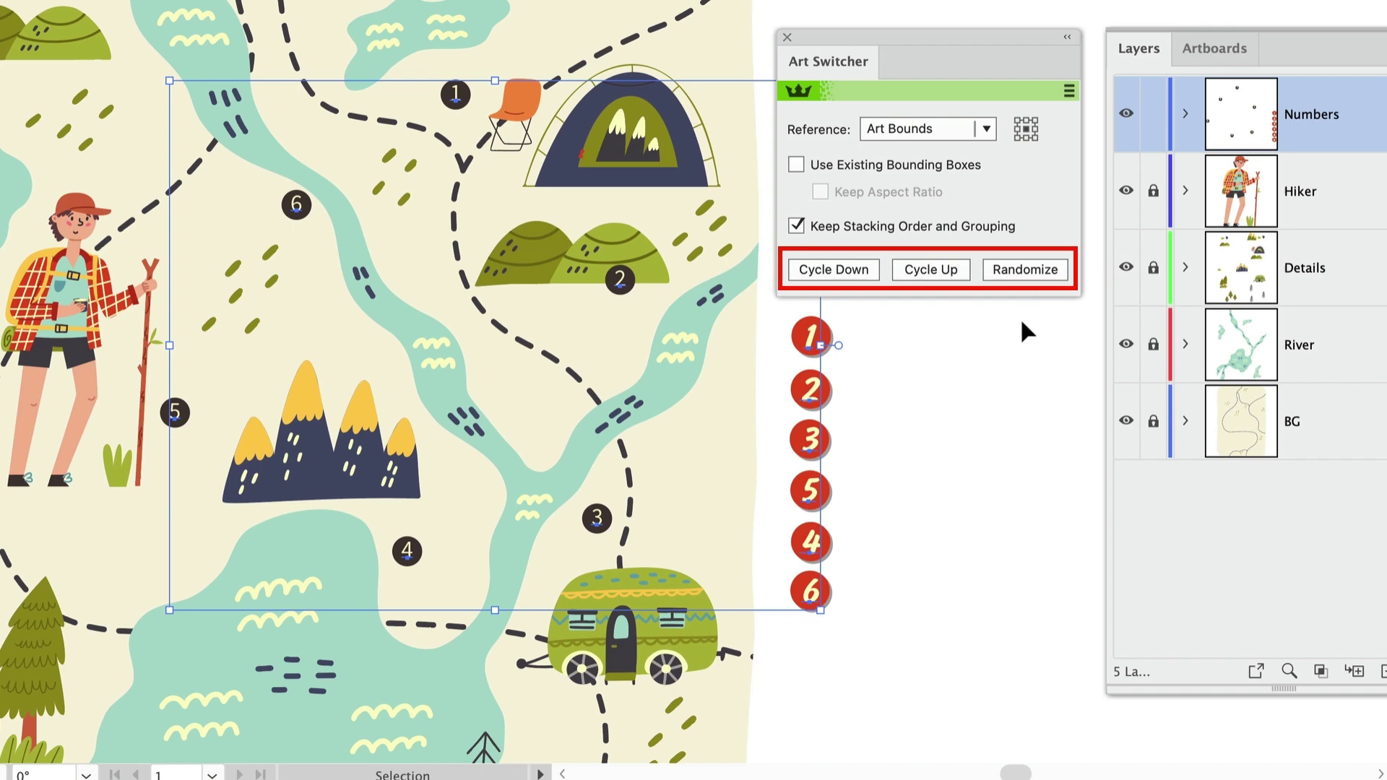
Cycle the selected badges down six times until the red badges land on the map positions.
left_click(834, 271)
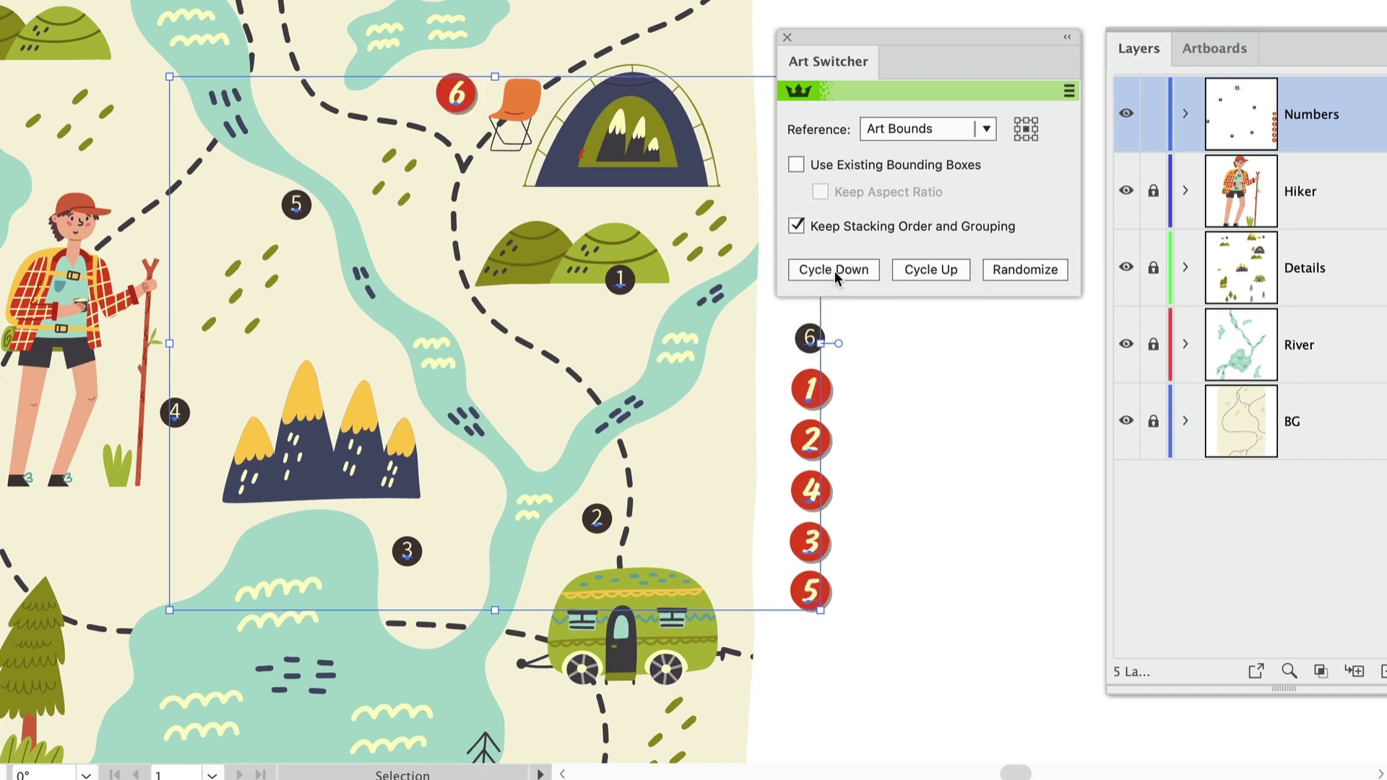
left_click(835, 271)
left_click(835, 271)
left_click(834, 271)
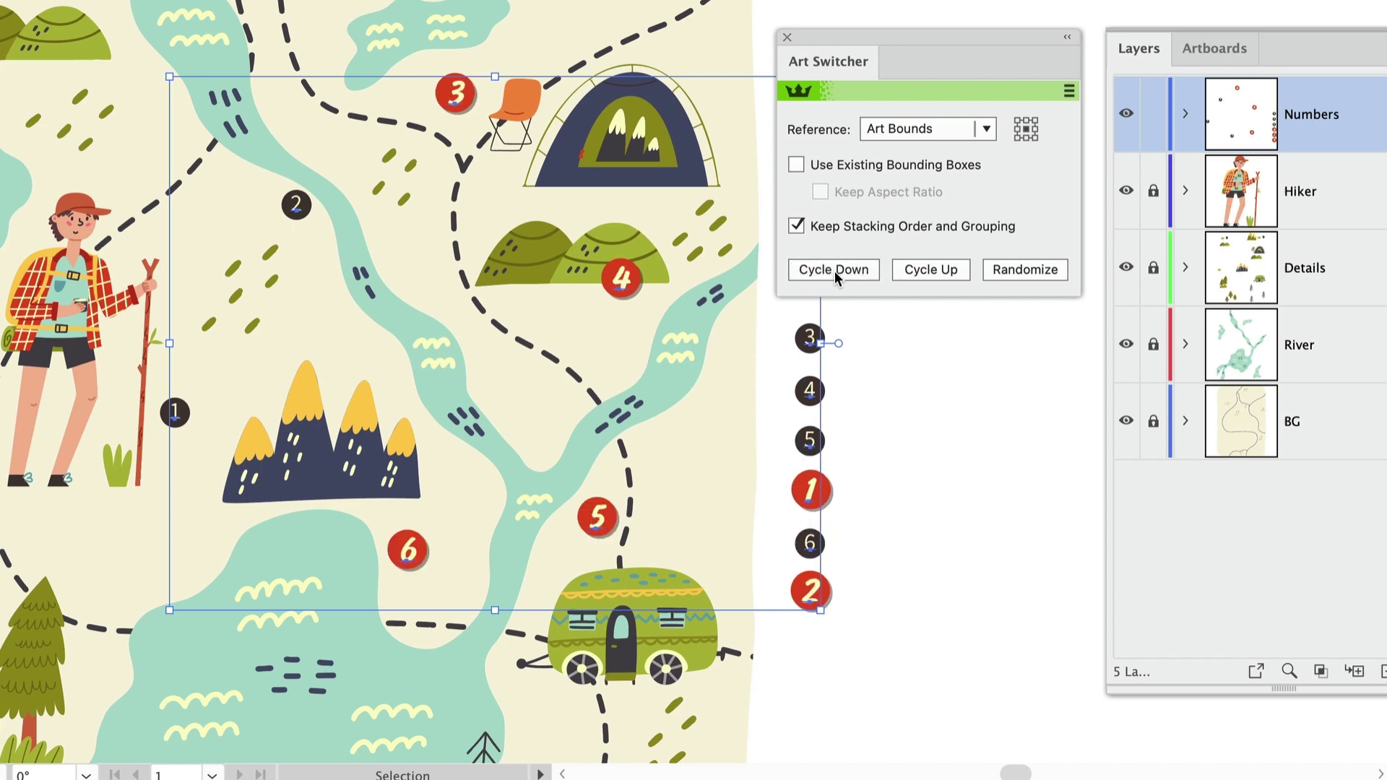
left_click(834, 271)
left_click(834, 271)
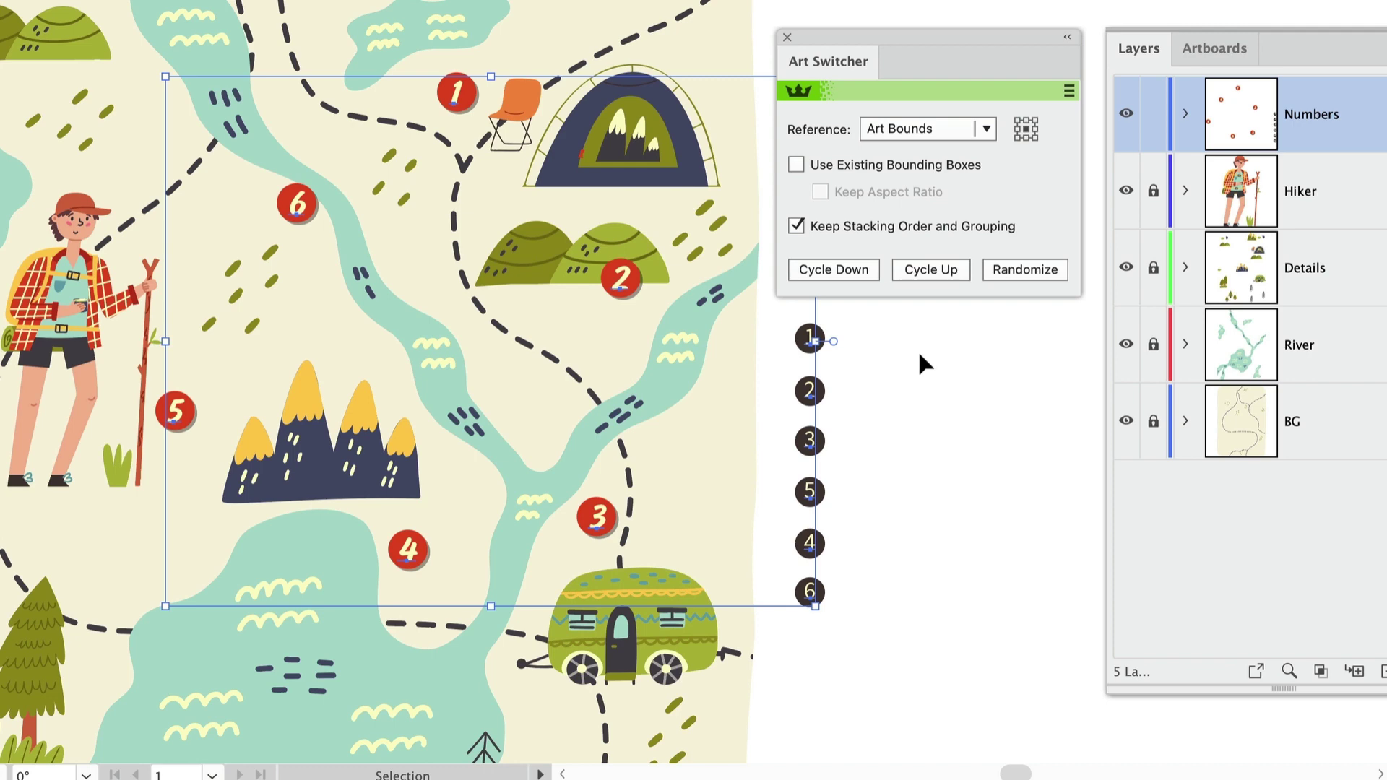
Drop the black column from the selection, then lock in red markers 1 and 2, cycling the rest up.
left_click_drag(854, 327, 795, 658)
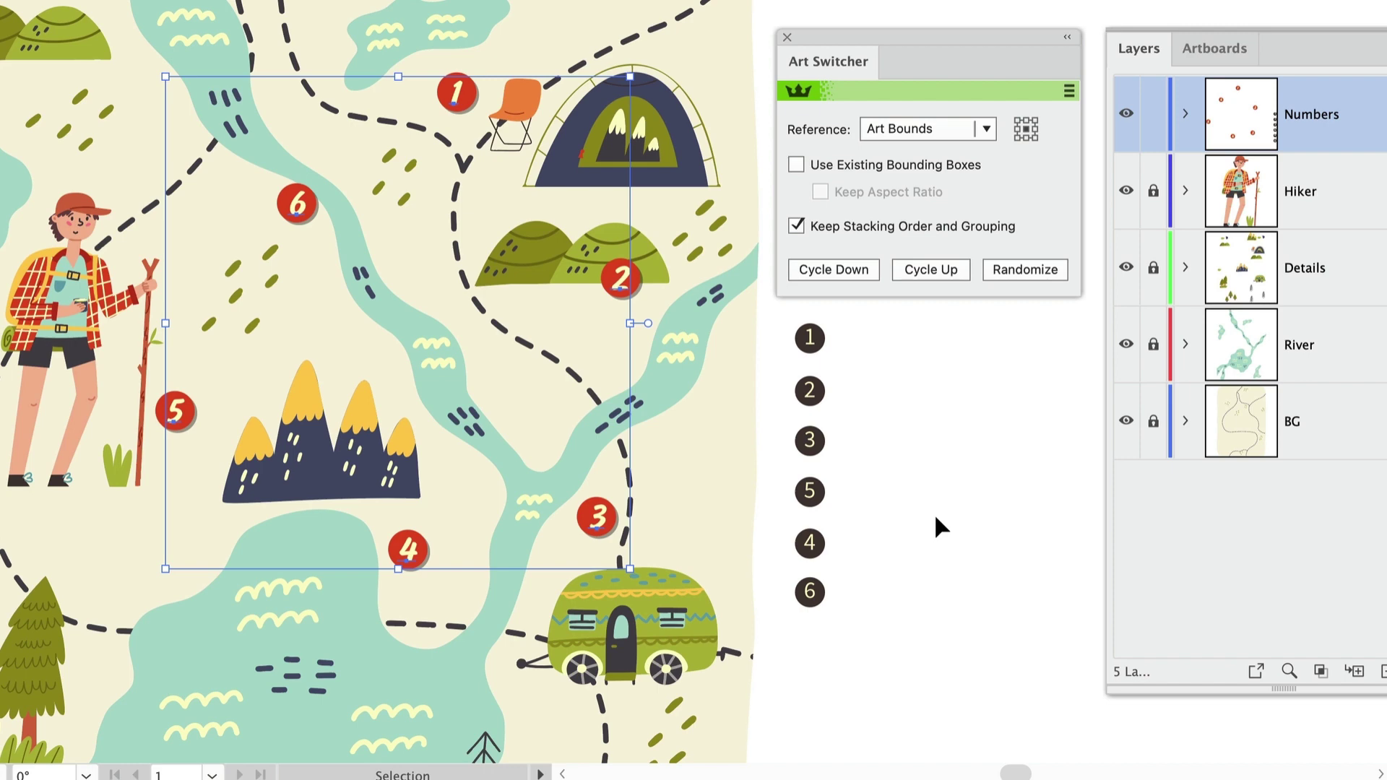
left_click(457, 99, "shift")
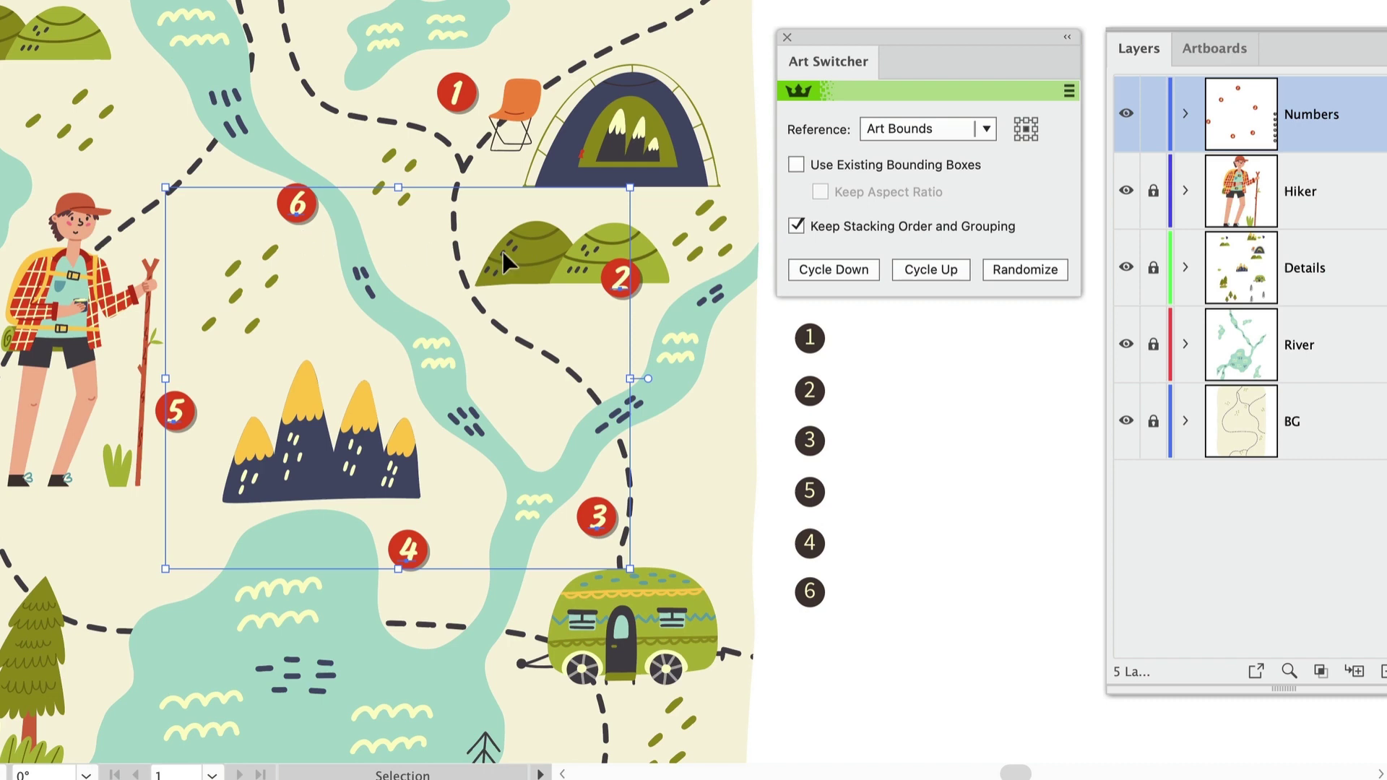
left_click(923, 272)
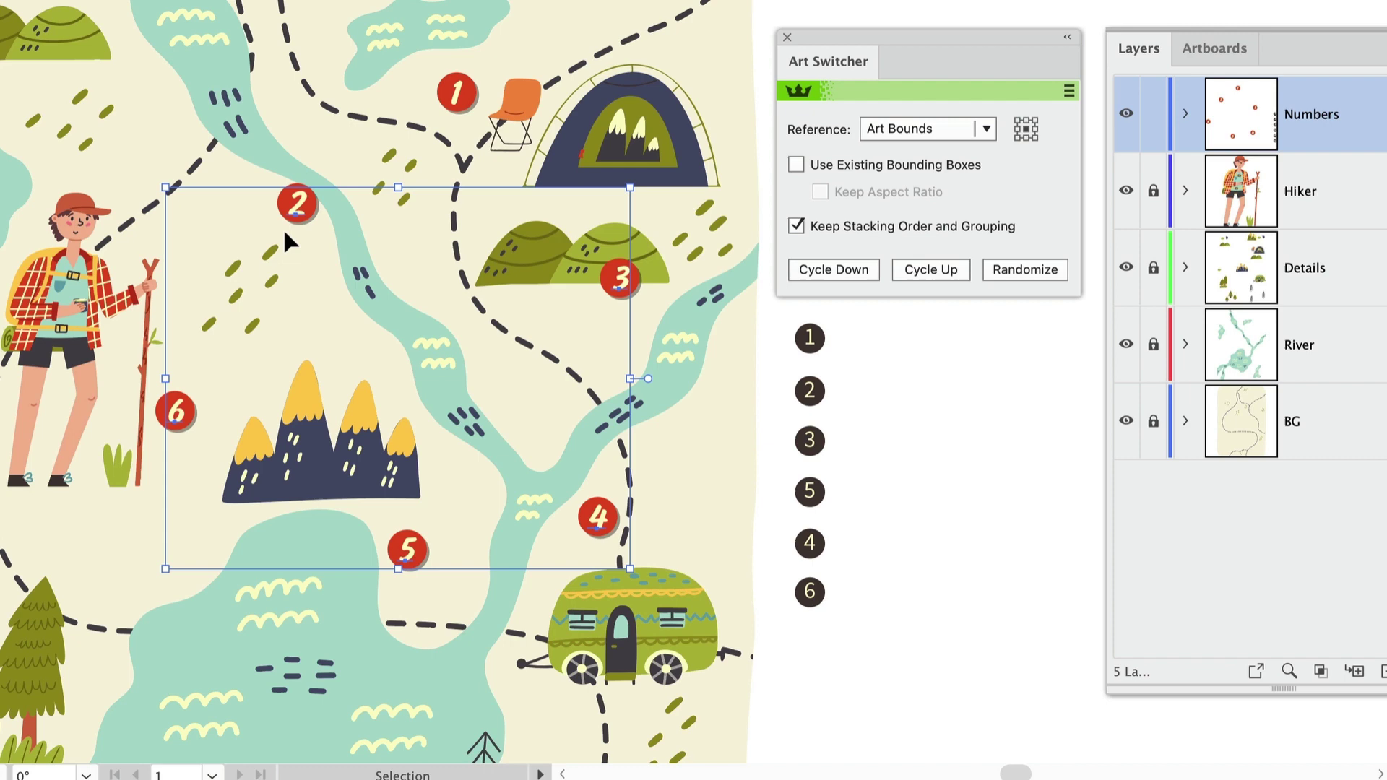
left_click(296, 203, "shift")
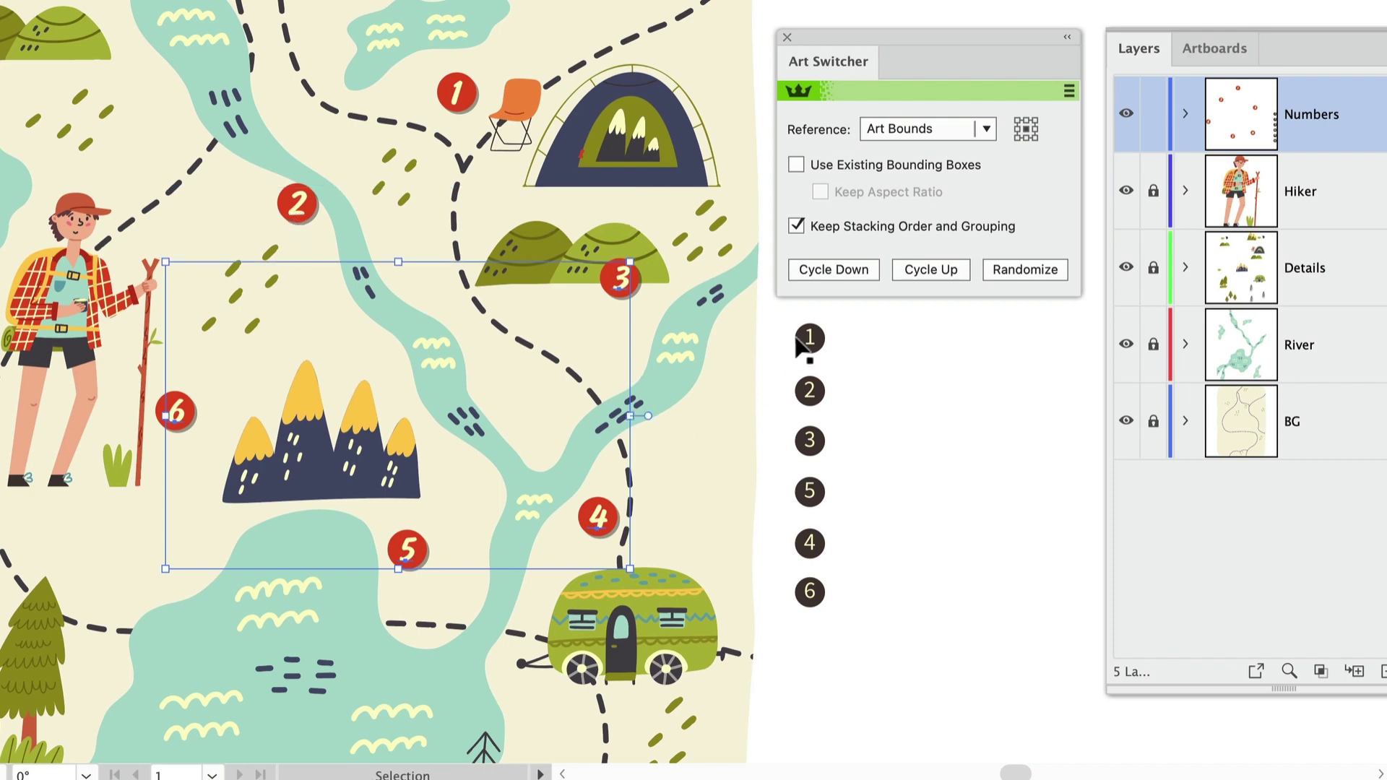
left_click(914, 270)
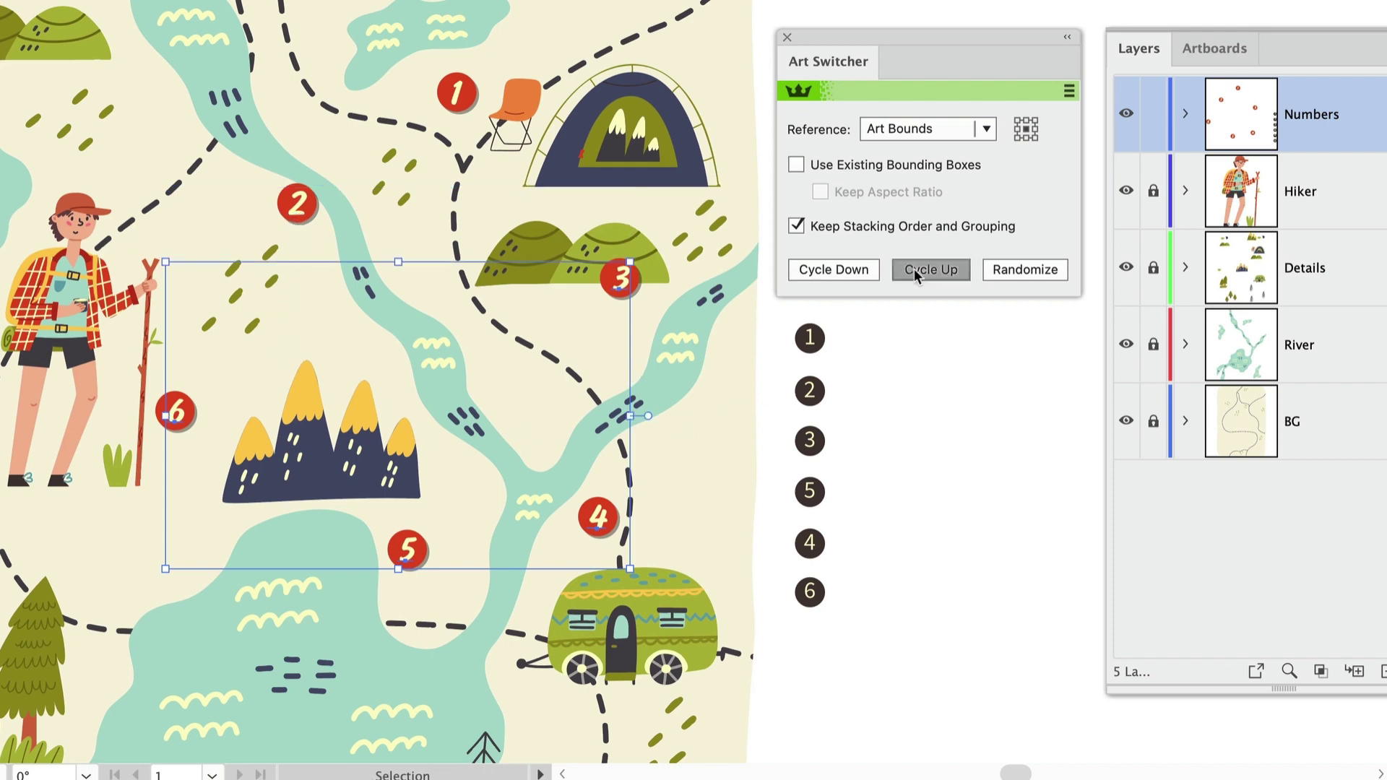
Lock in markers 3 and 4, swap markers 5 and 6 with Cycle Up, and deselect.
left_click(184, 418, "shift")
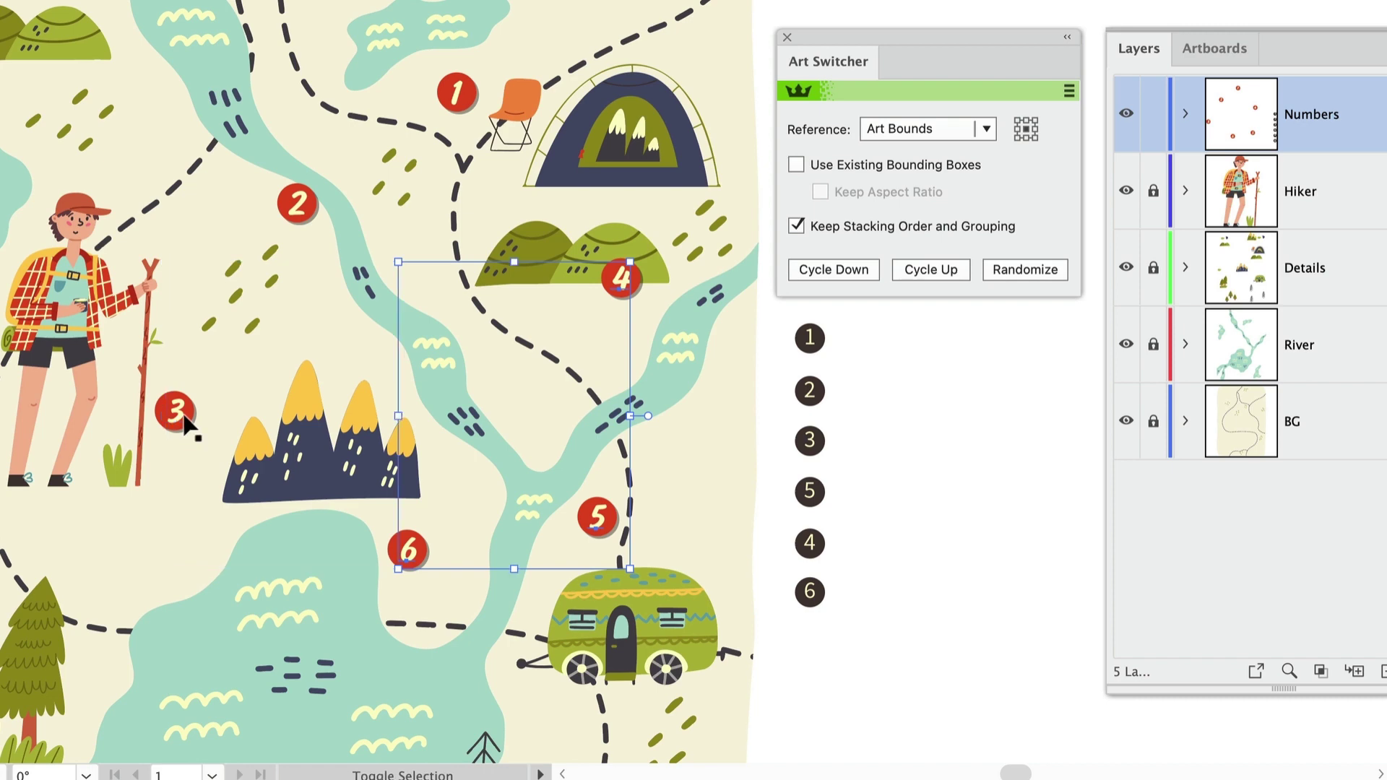
left_click(933, 273)
left_click(422, 562, "shift")
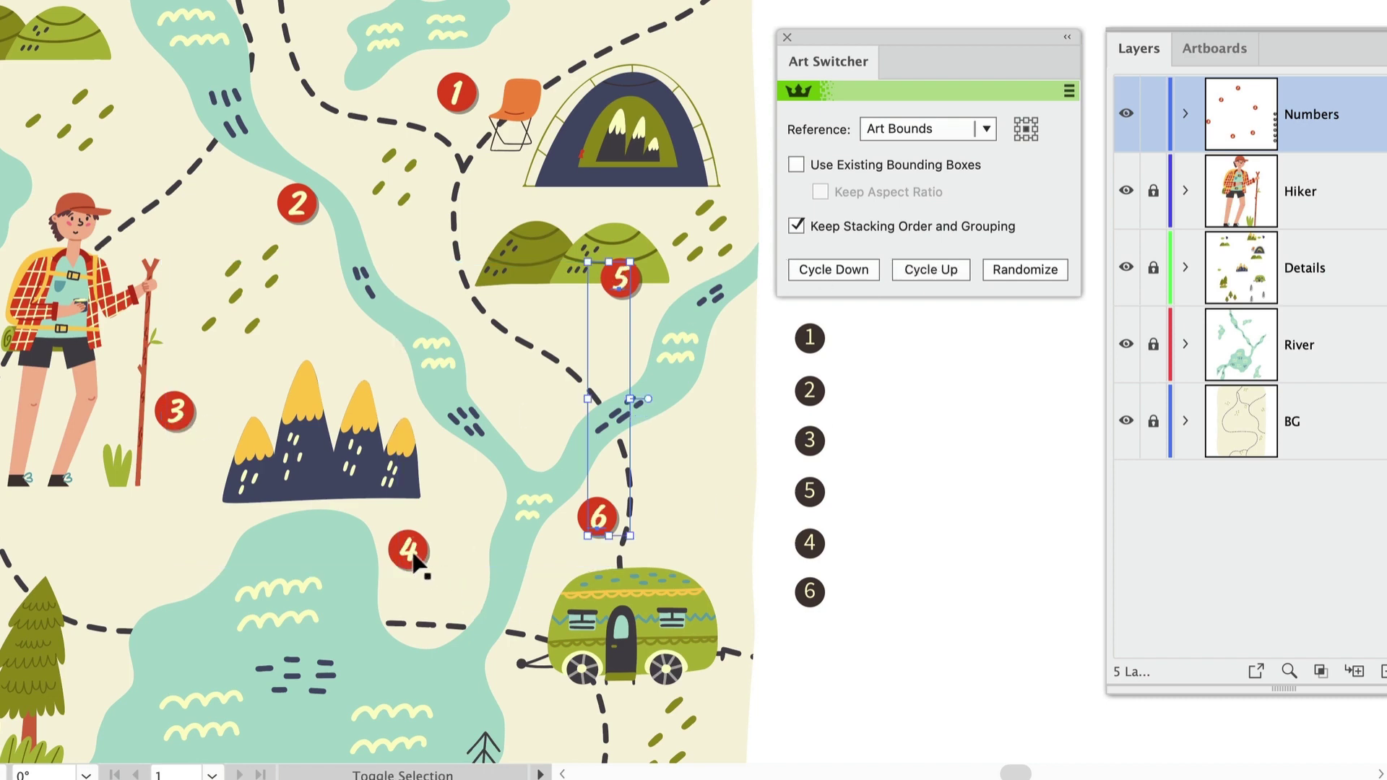
left_click(931, 270)
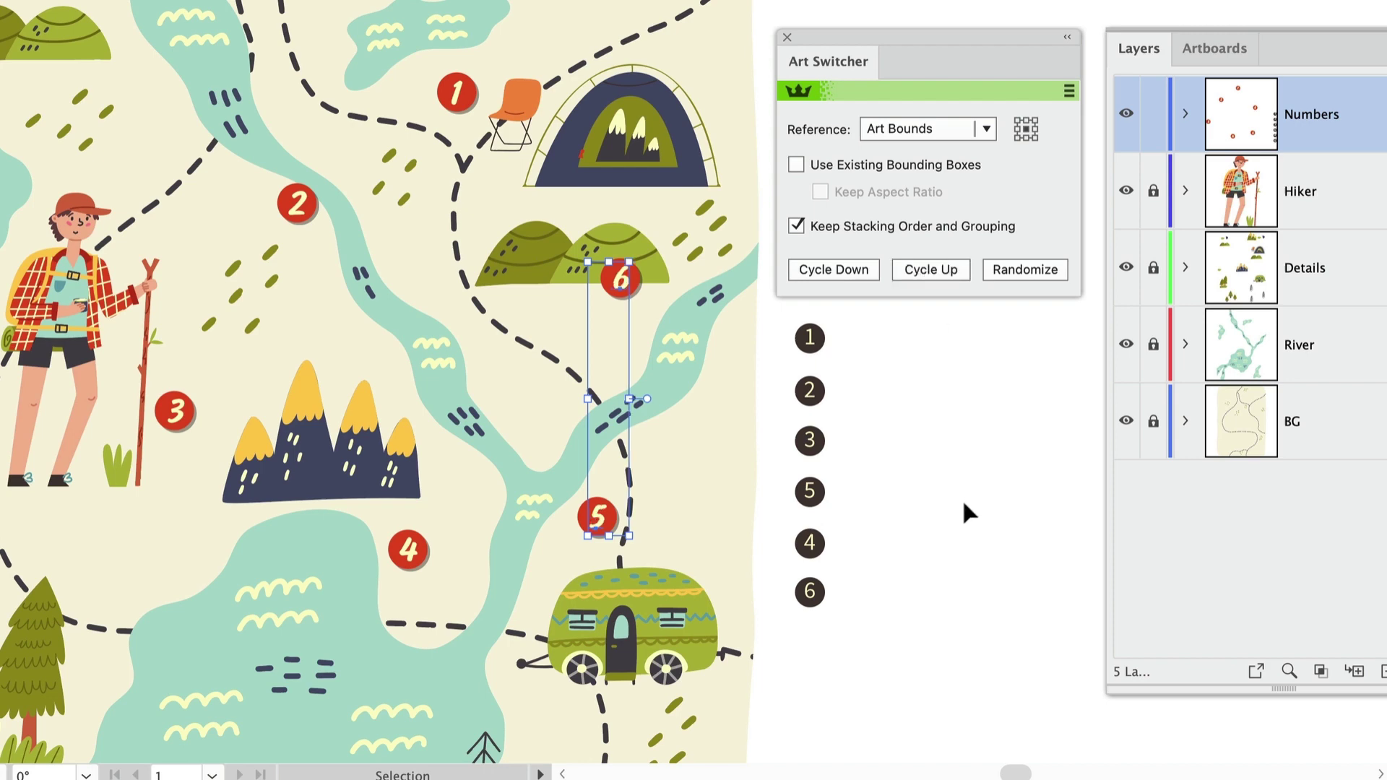
left_click(903, 444)
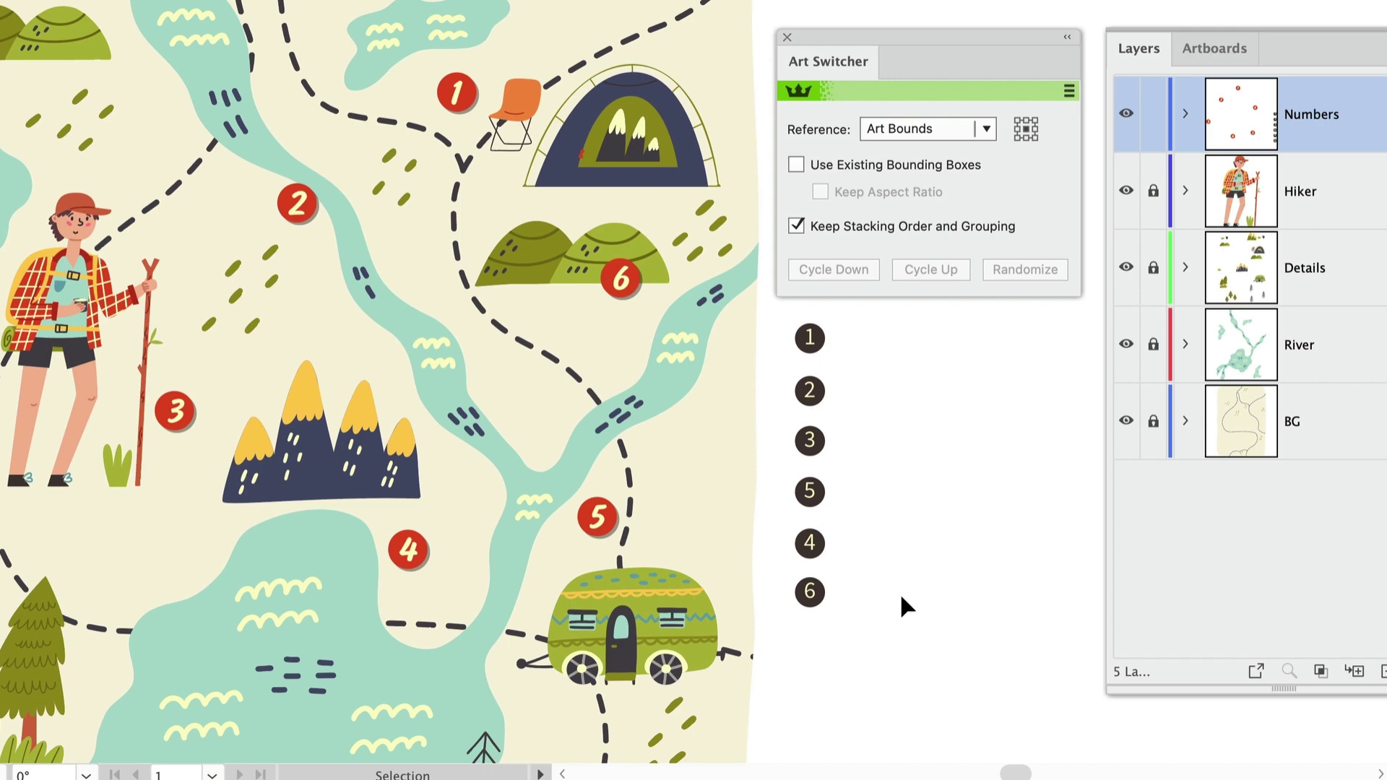
Select the three number shapes inside the group and cycle their positions down six times.
key("super")
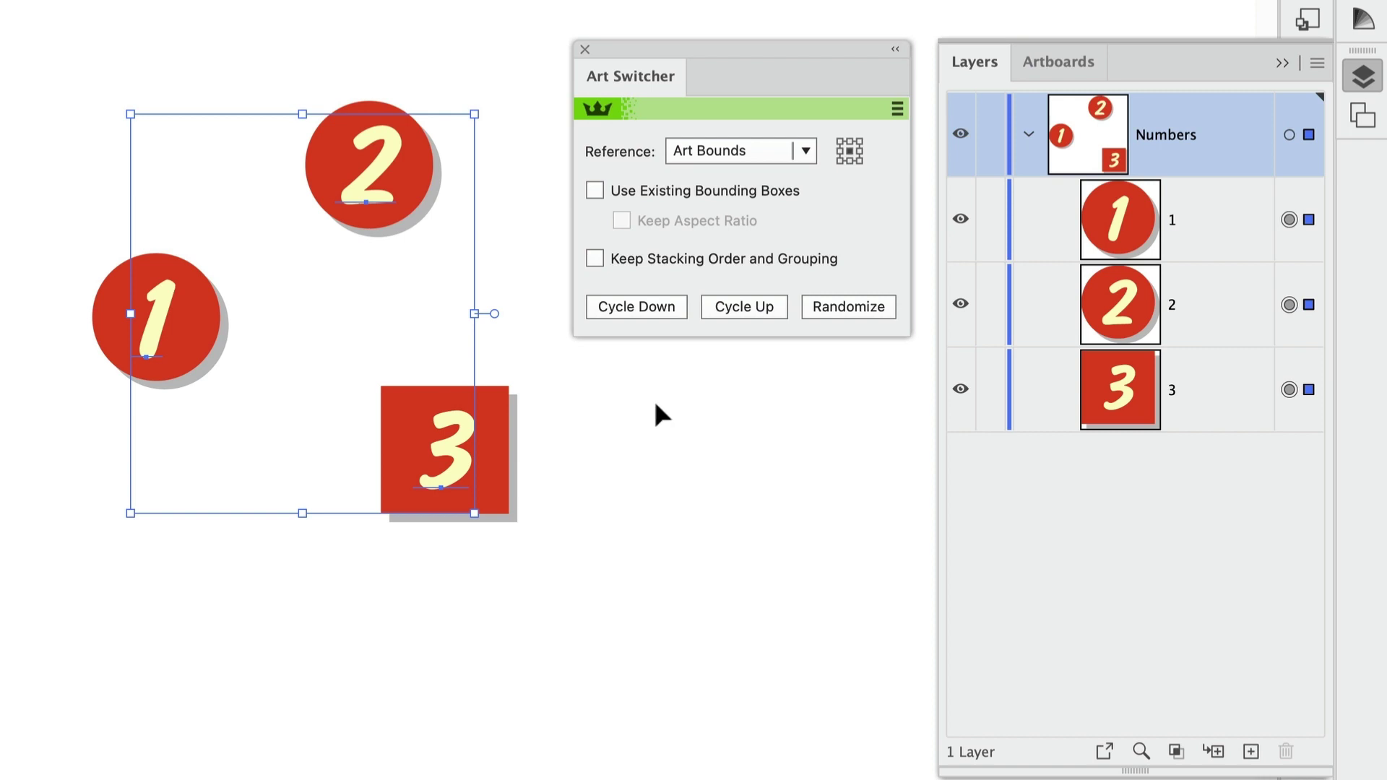
left_click(636, 306)
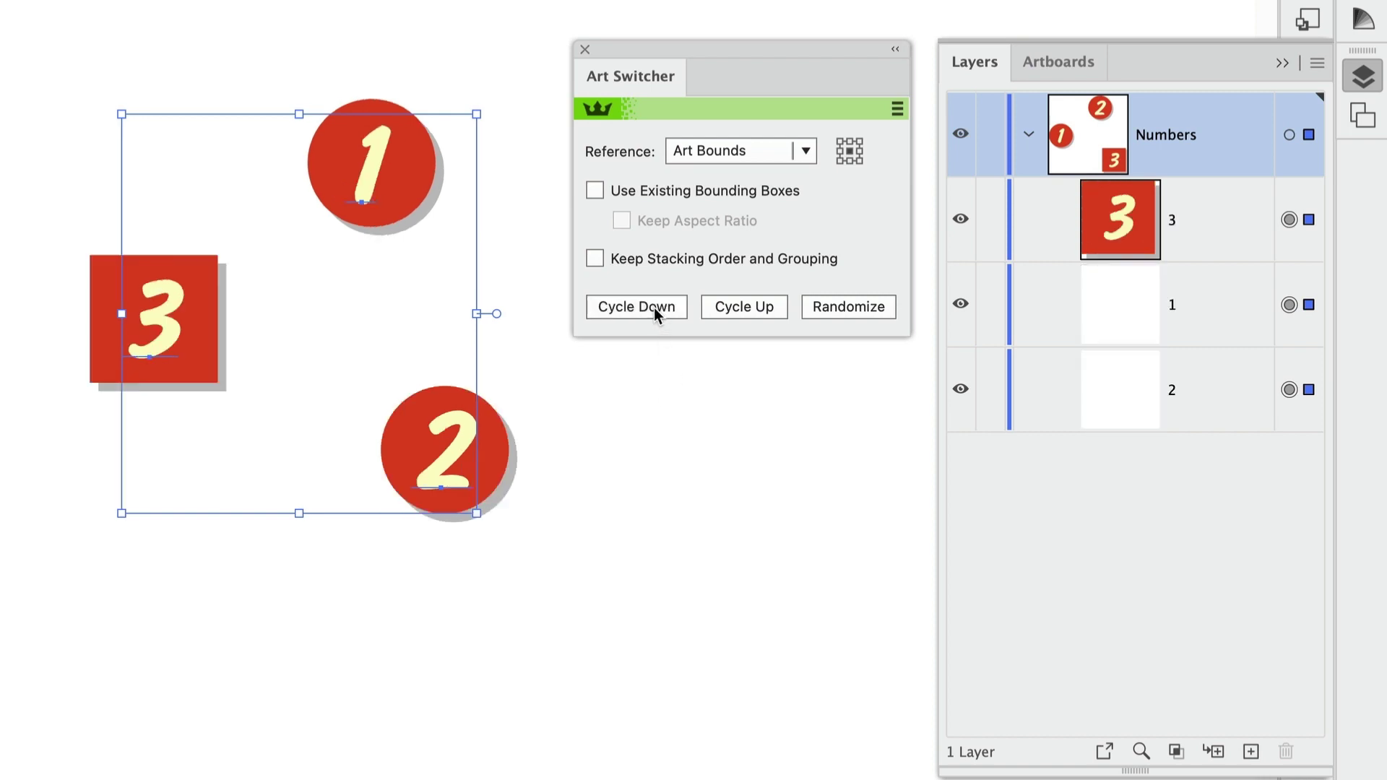
left_click(636, 306)
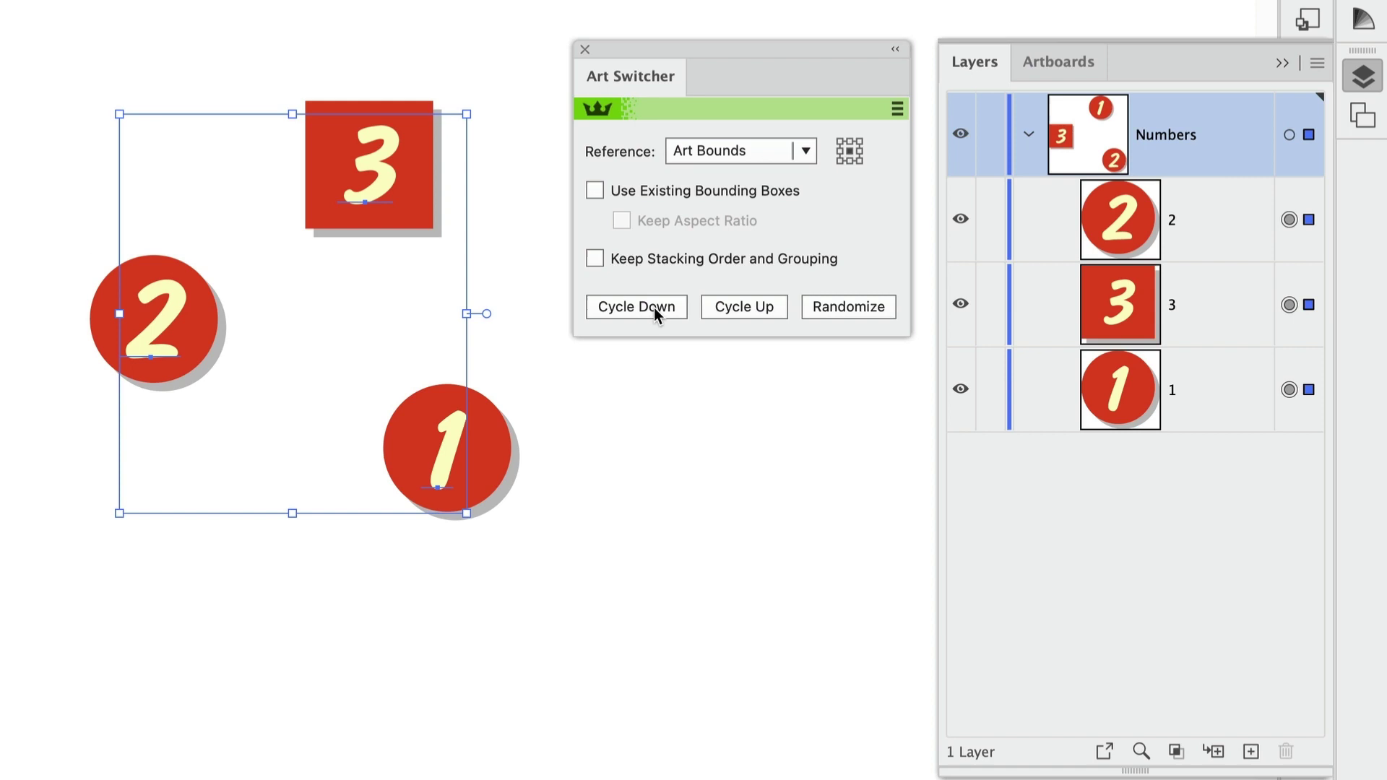
left_click(654, 307)
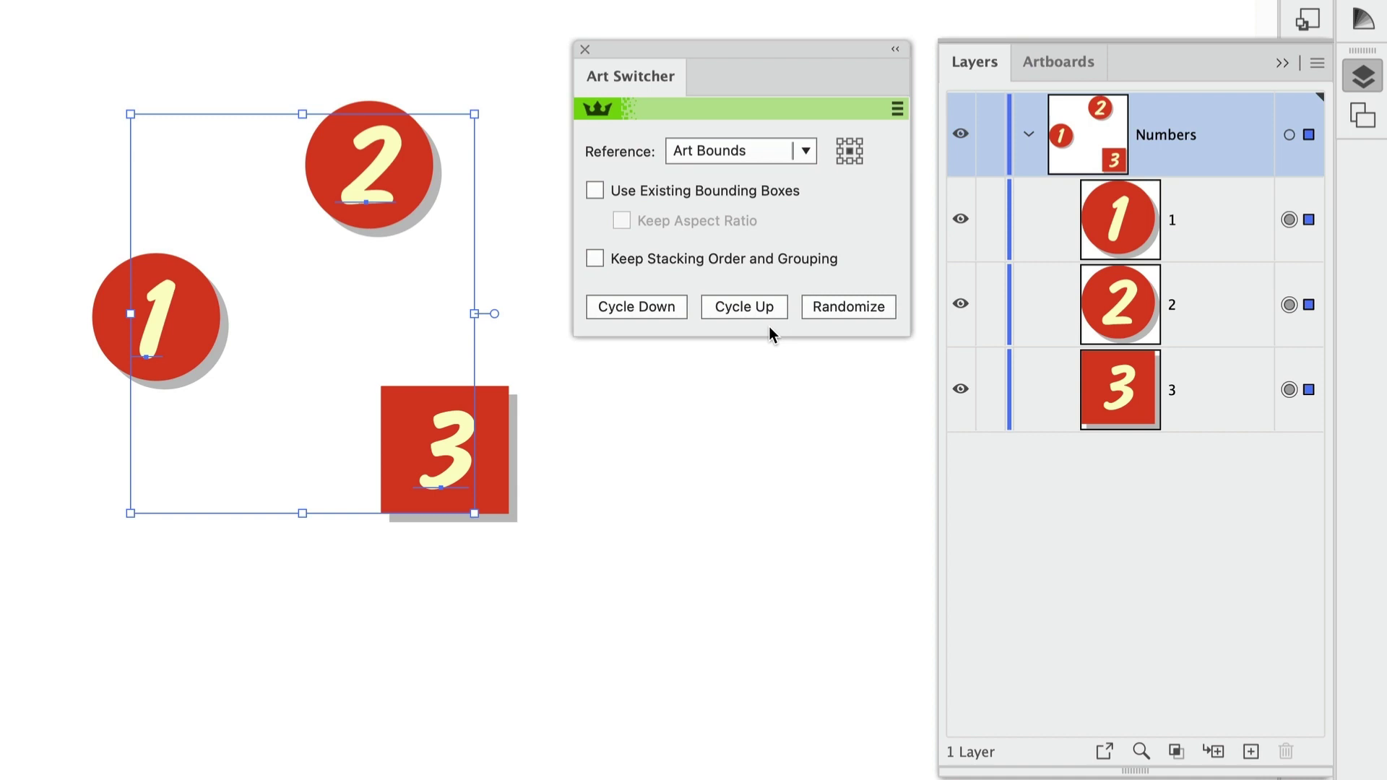
left_click(664, 310)
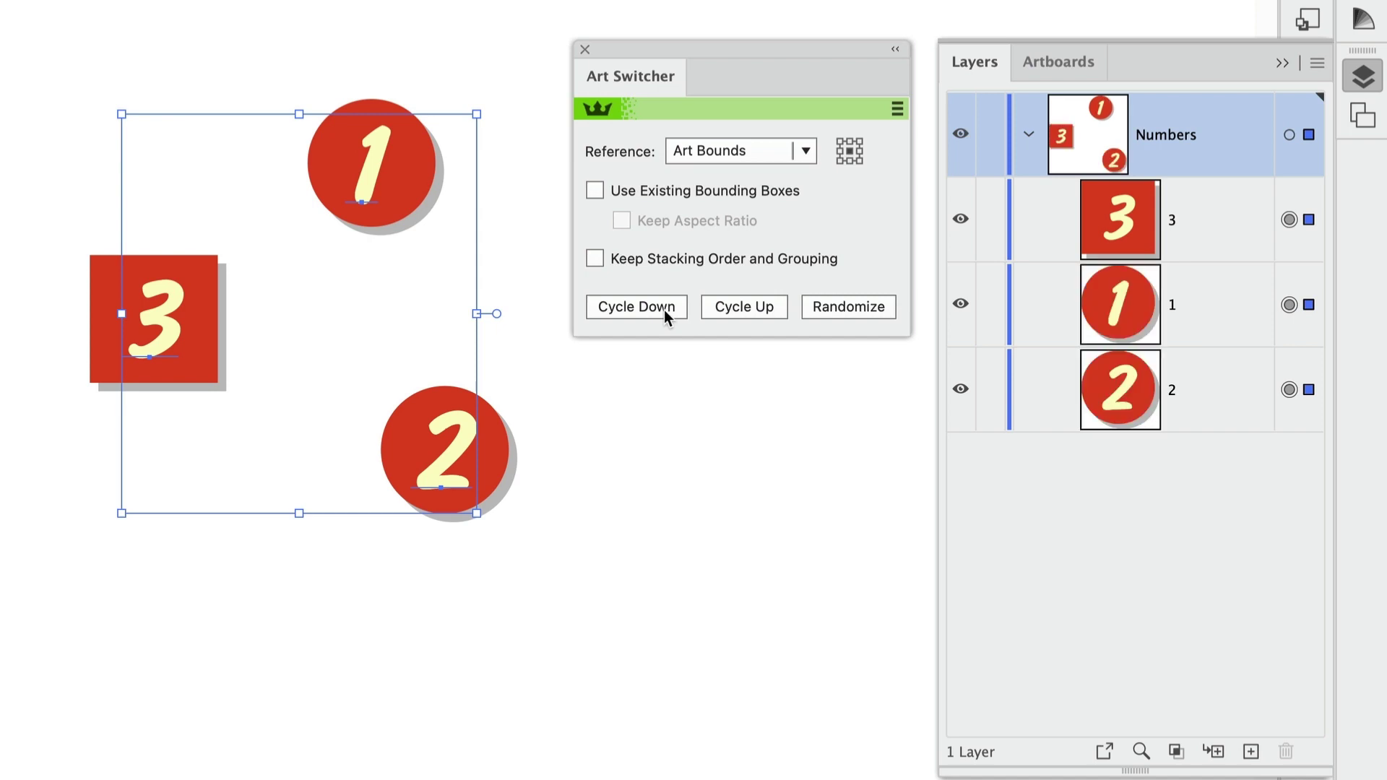
left_click(635, 307)
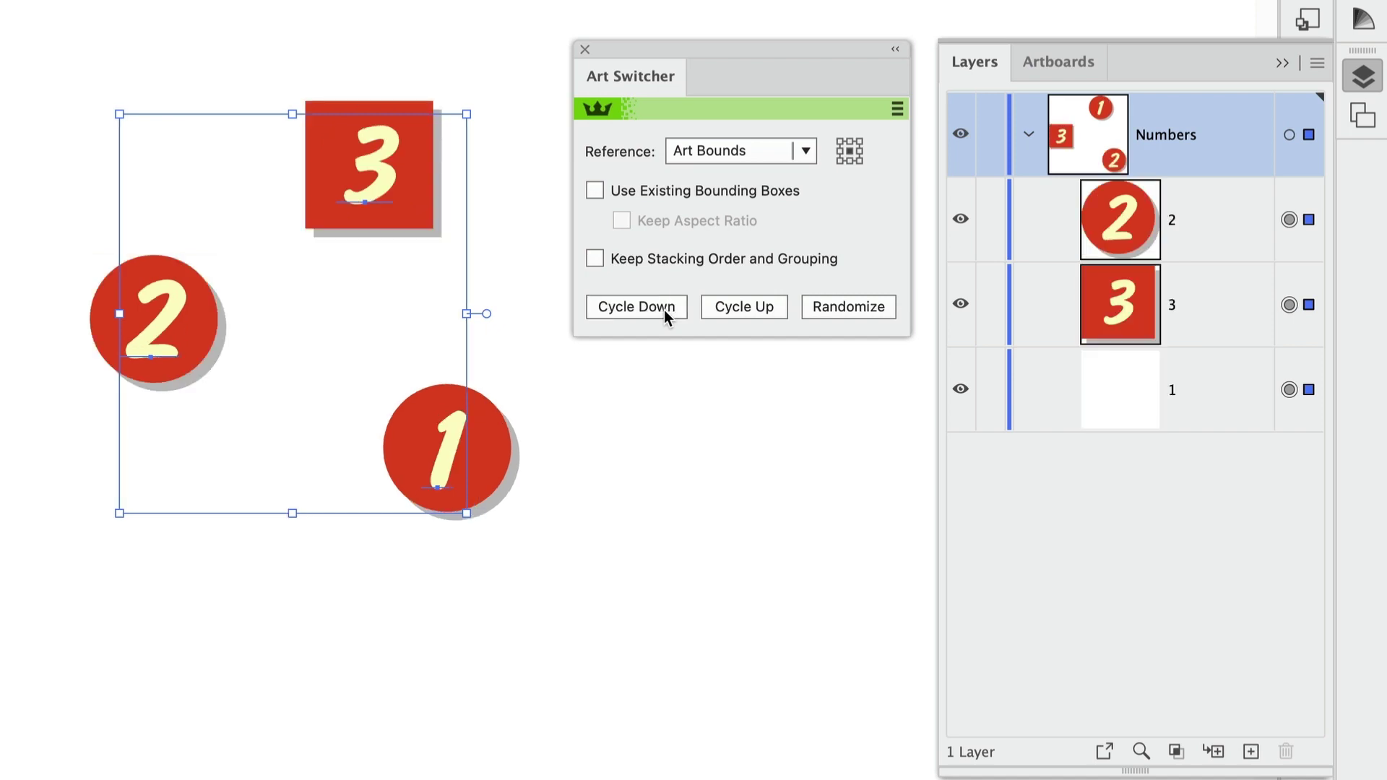
left_click(636, 307)
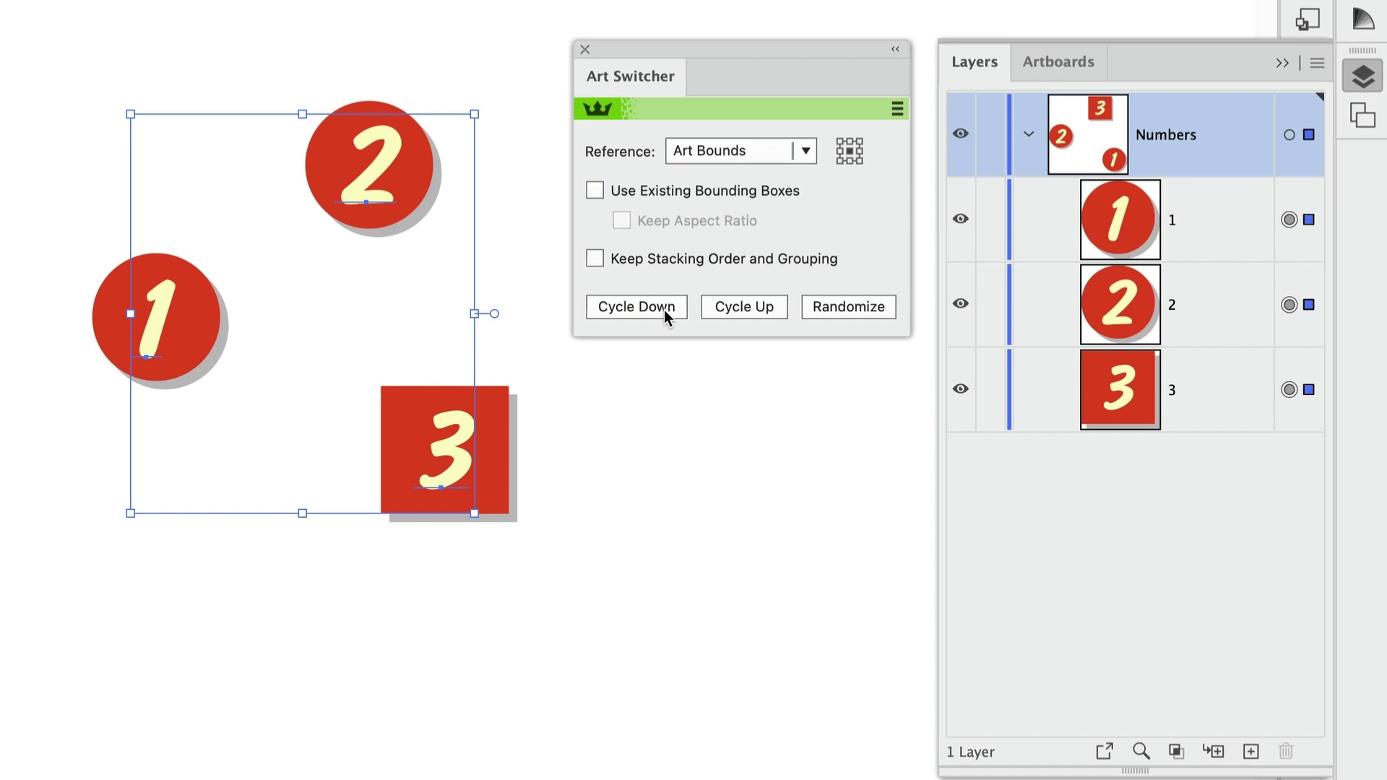
Cycle the three numbers up three times, then randomize their positions three times.
left_click(755, 312)
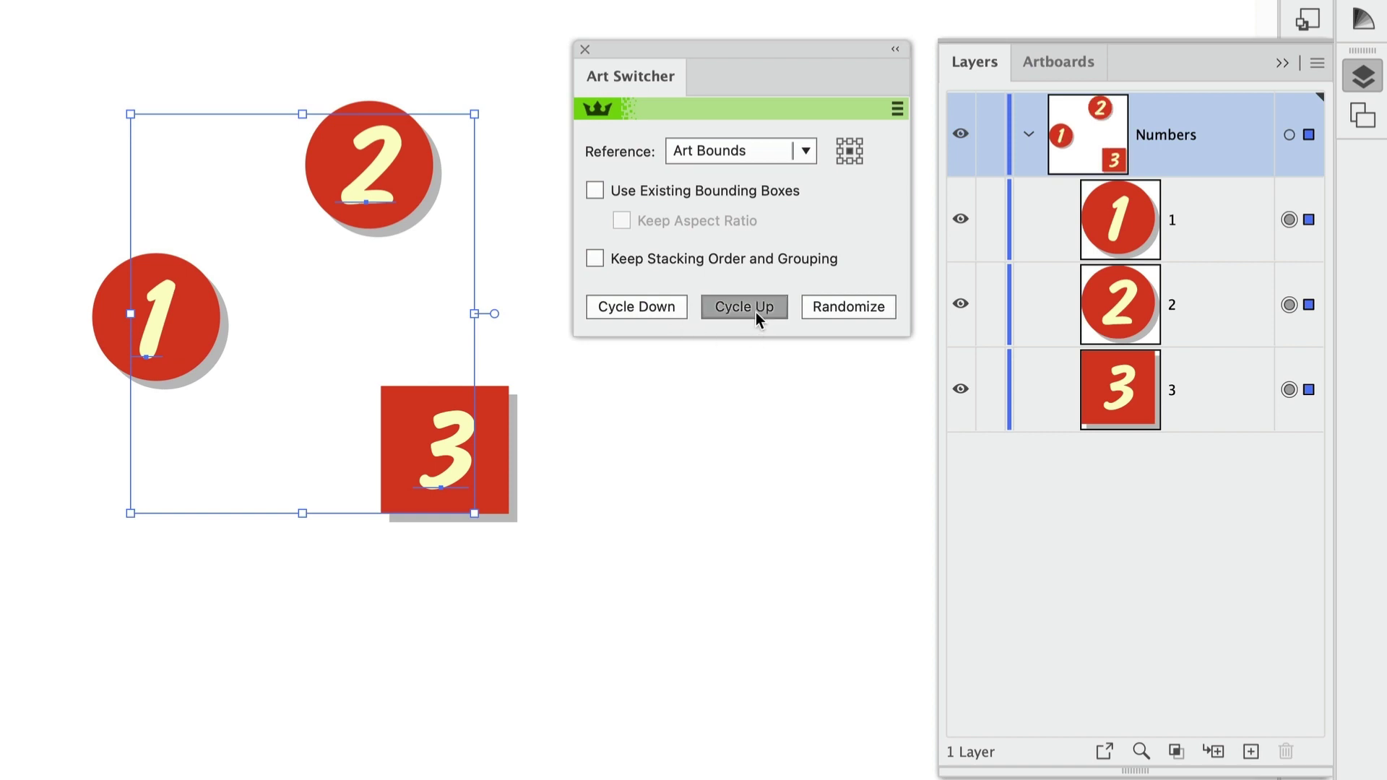
left_click(755, 312)
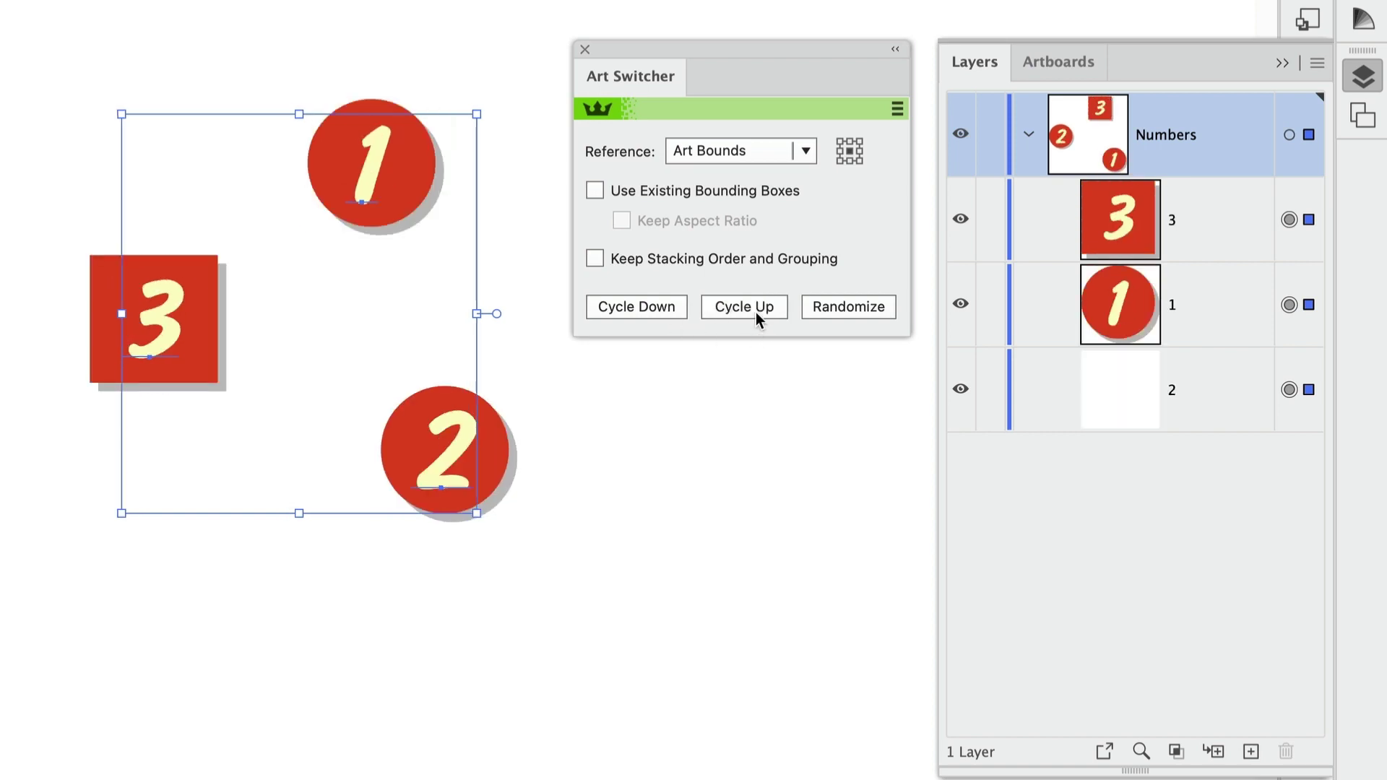
left_click(756, 312)
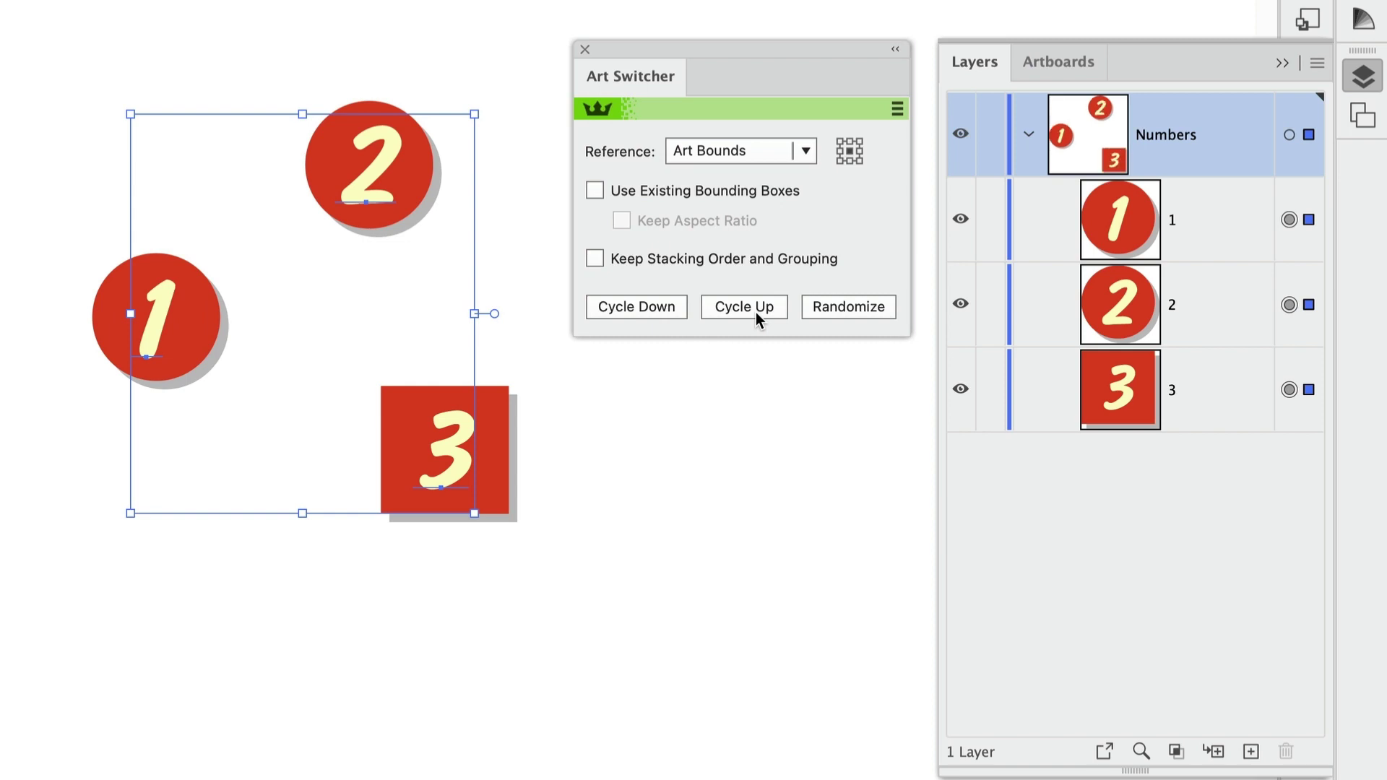
left_click(842, 306)
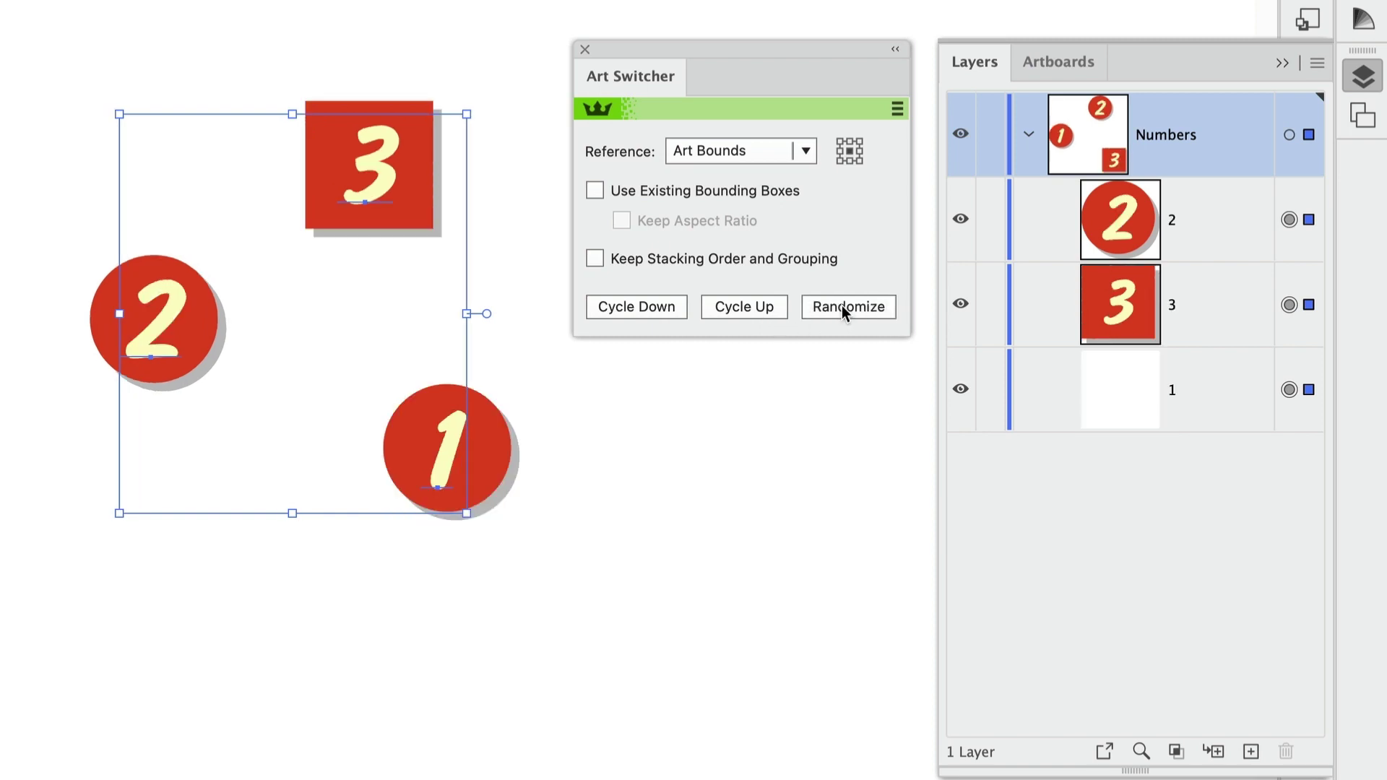
left_click(842, 306)
left_click(842, 305)
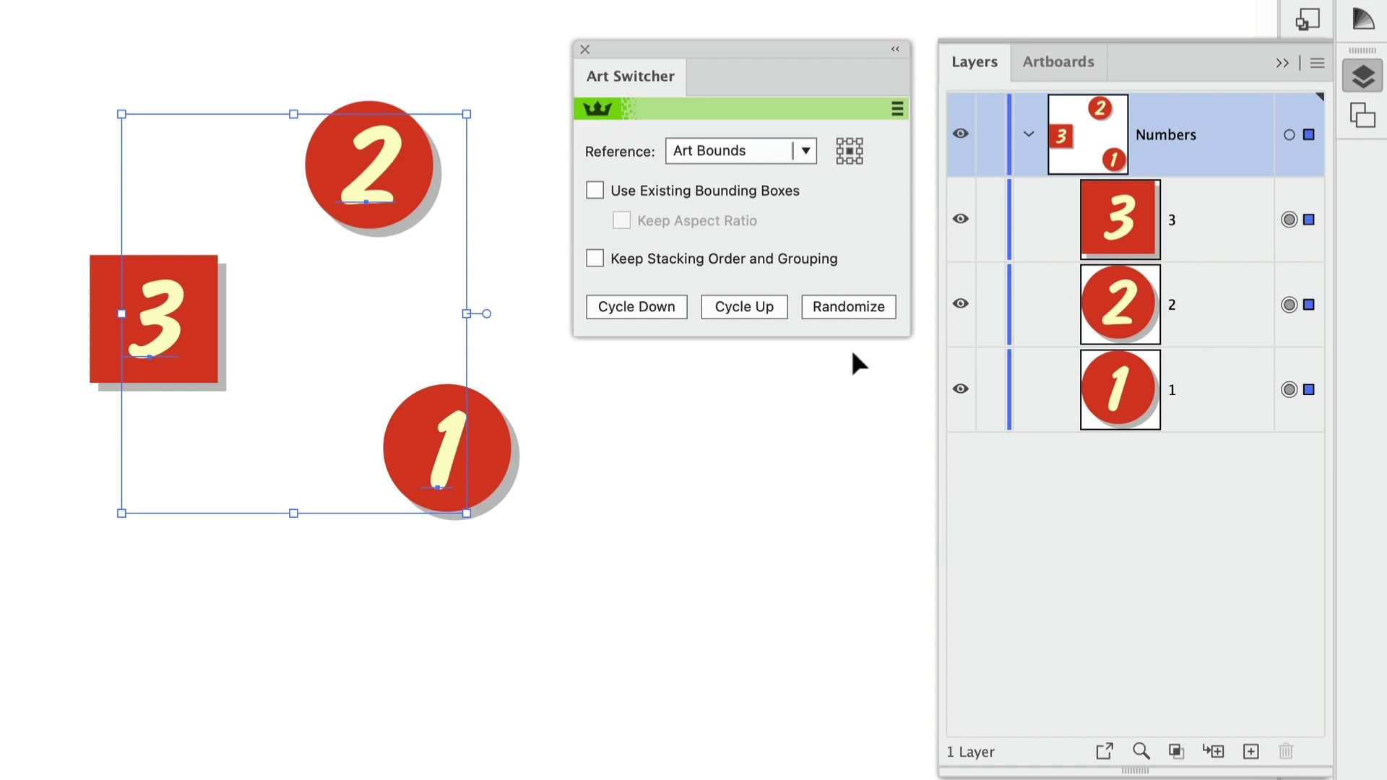
Reorder the Numbers sublayers to 1, 2, 3 and cycle the numbers down twice keeping stacking order.
left_click_drag(1207, 217, 1218, 412)
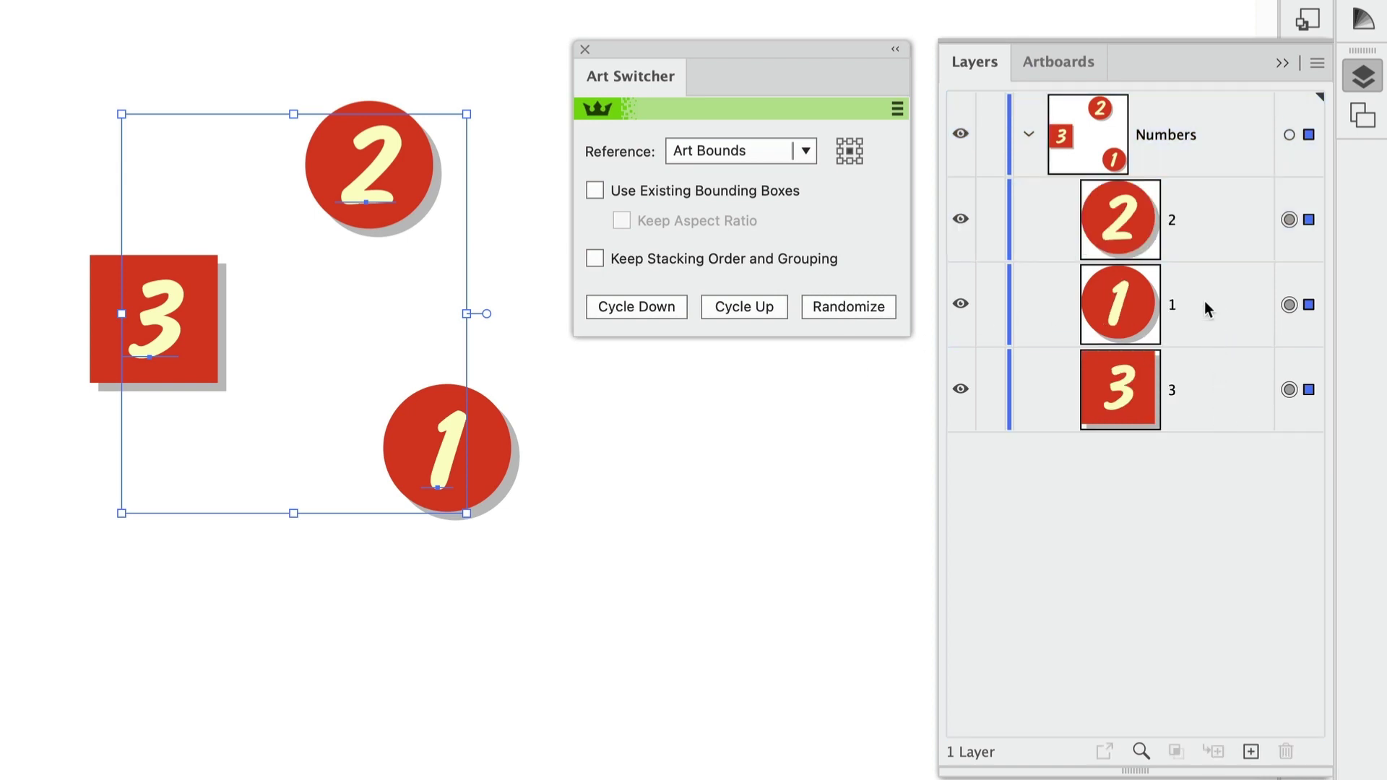
left_click_drag(1204, 300, 1187, 184)
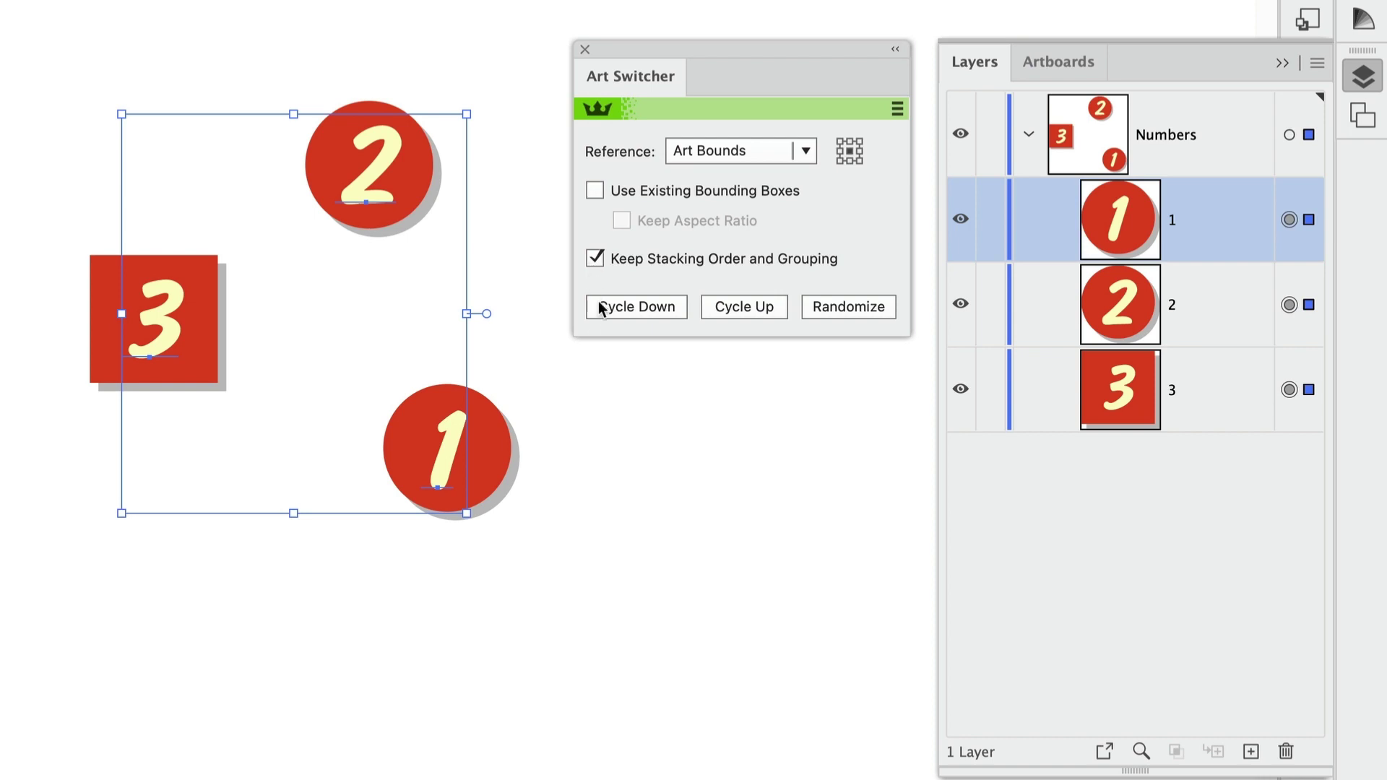
left_click(643, 308)
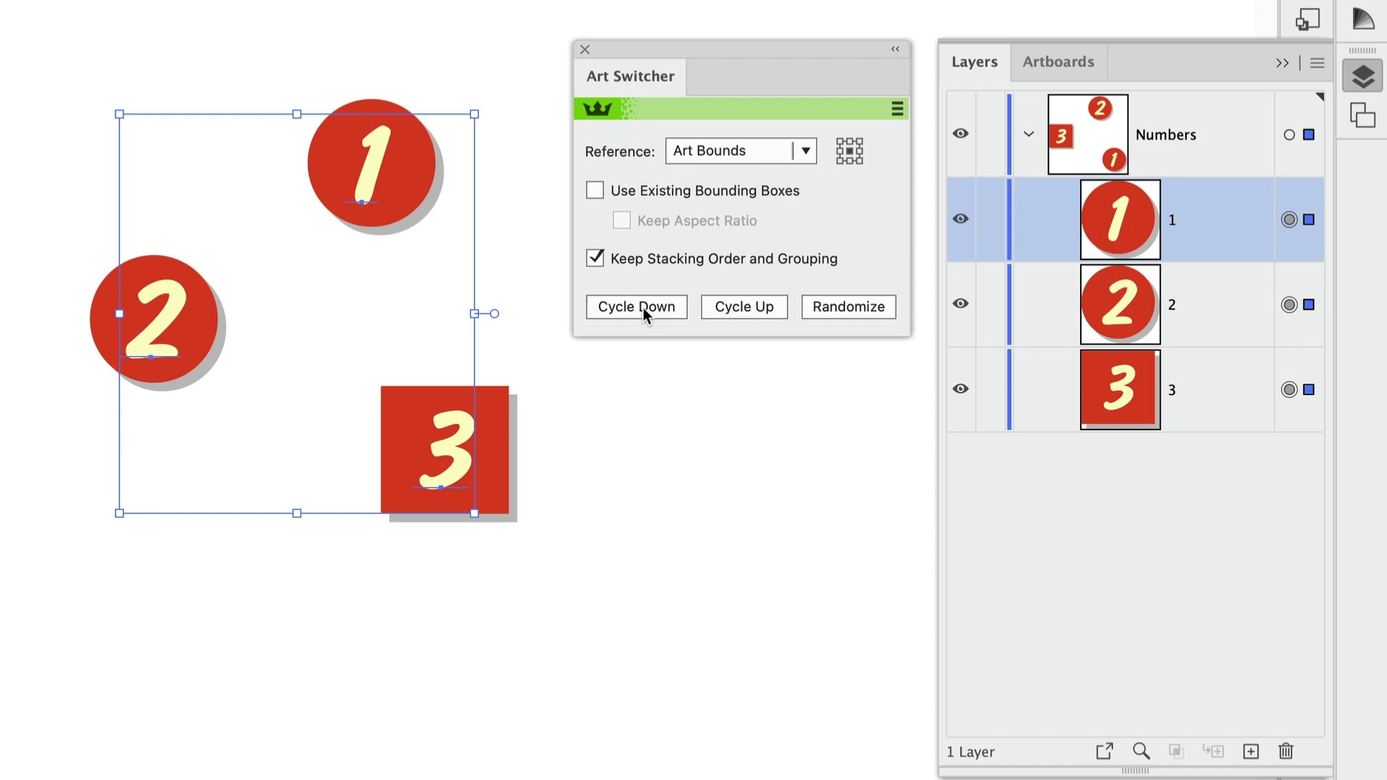
left_click(643, 307)
Cycle the numbers up twice, then randomize their positions twice.
left_click(752, 305)
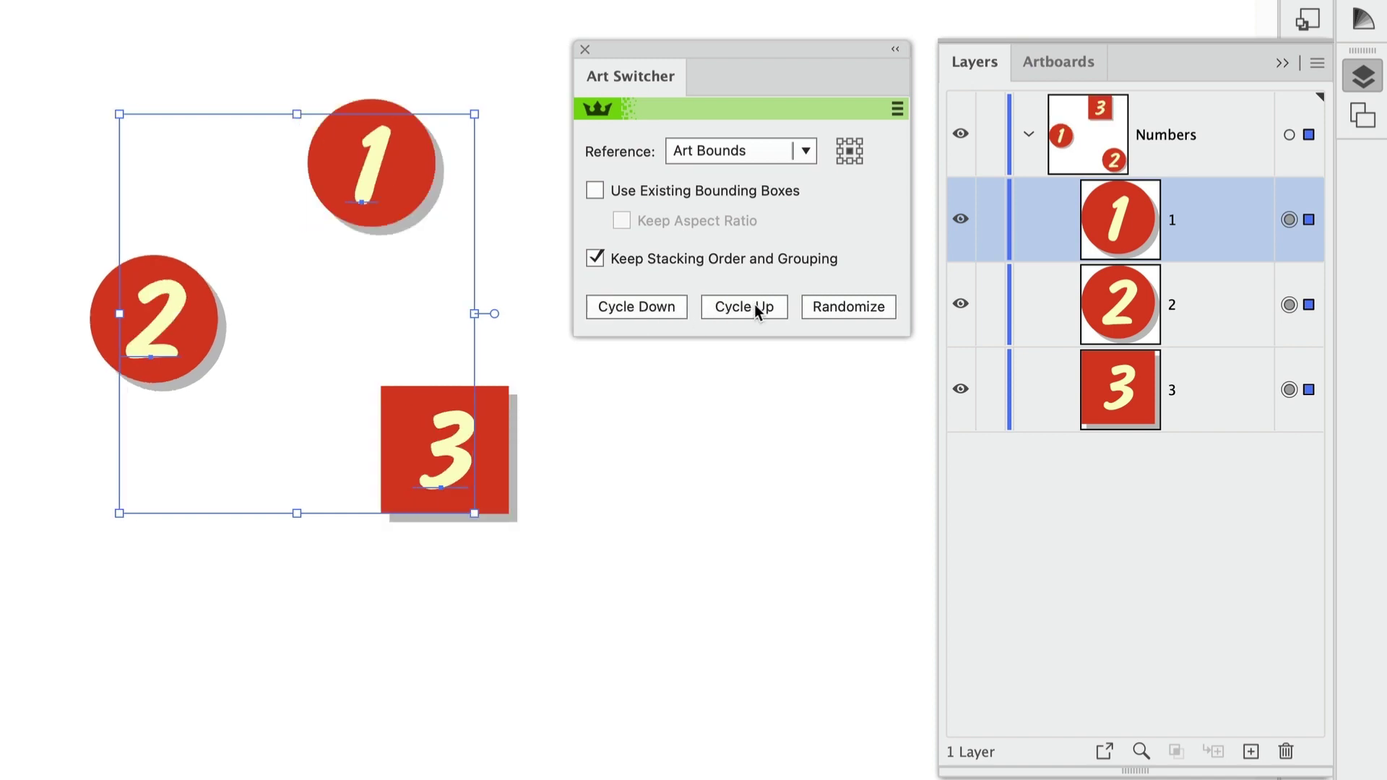
left_click(754, 304)
left_click(859, 313)
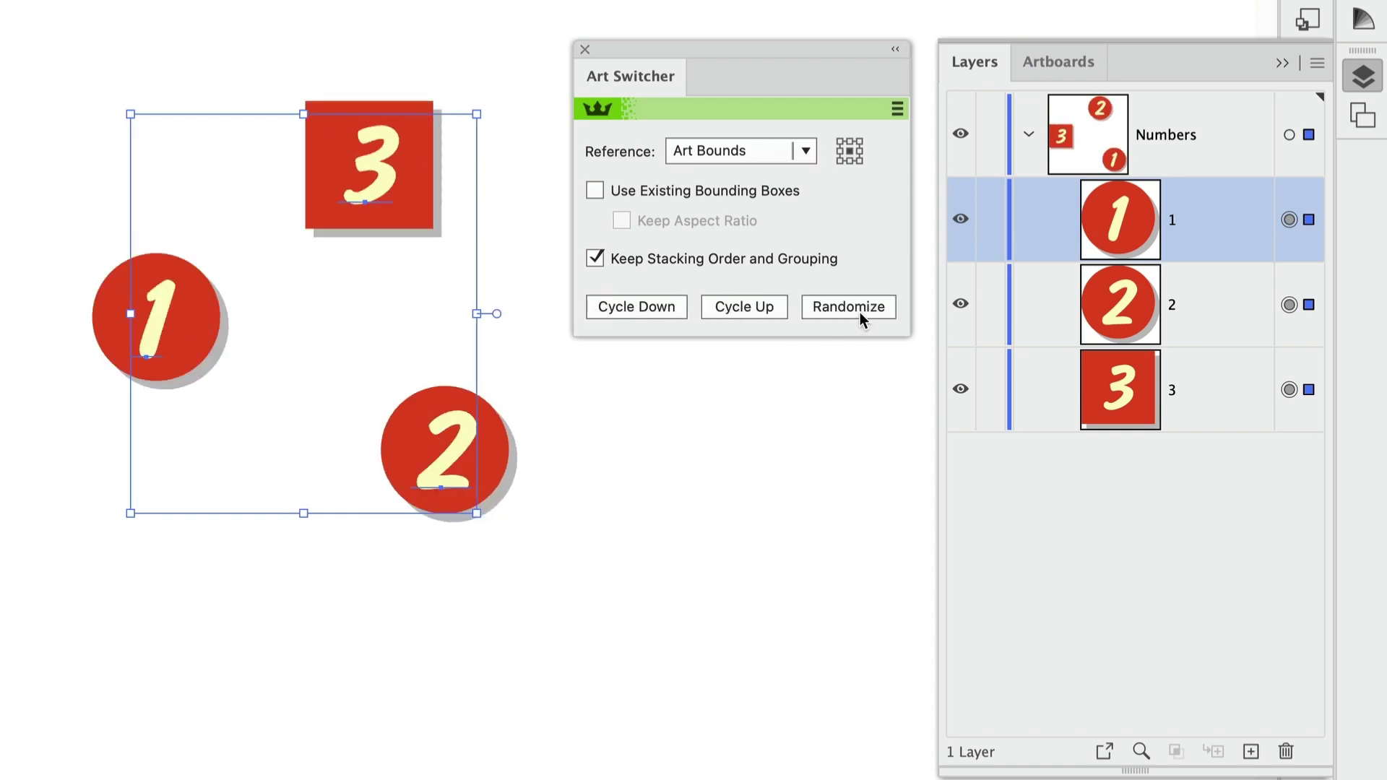
left_click(860, 314)
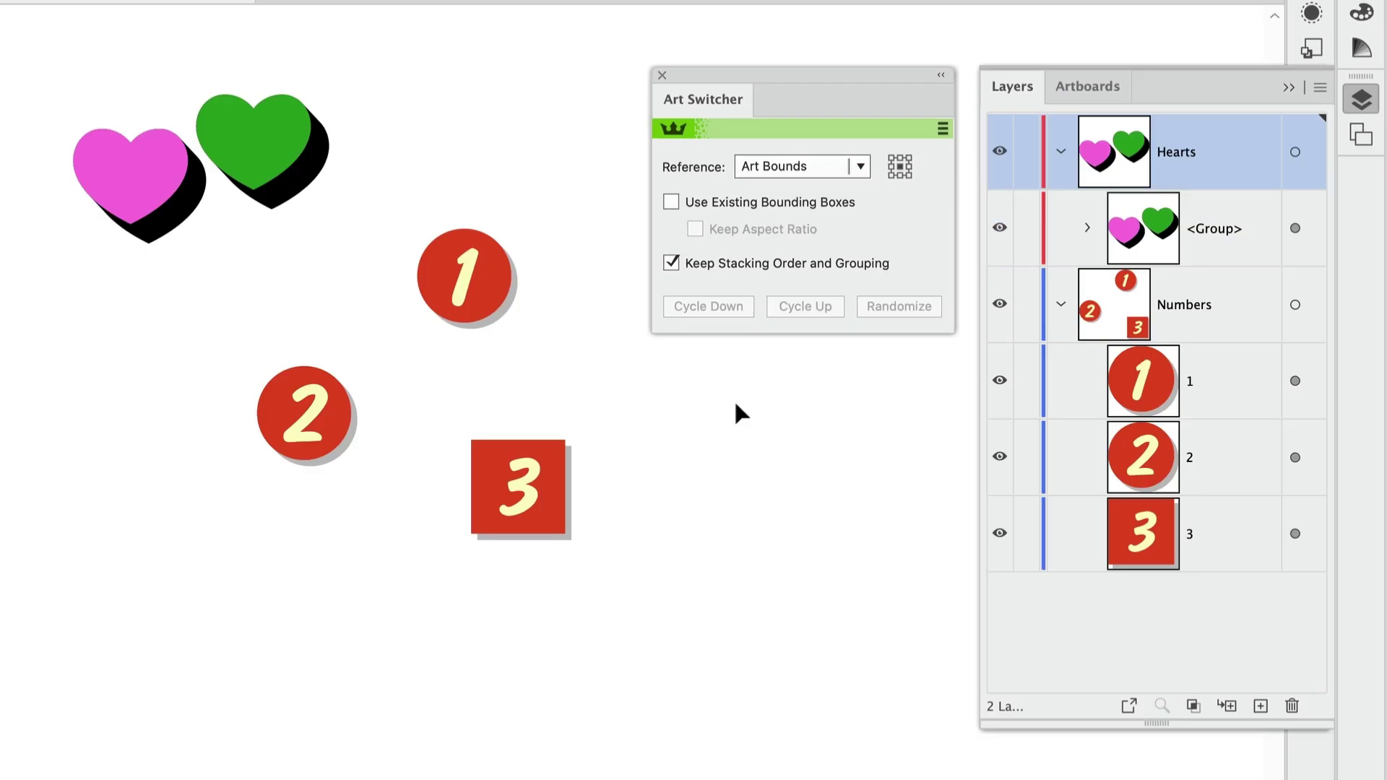
Marquee-select the pink-and-green hearts group together with numbers 1, 2 and 3.
left_click(260, 145)
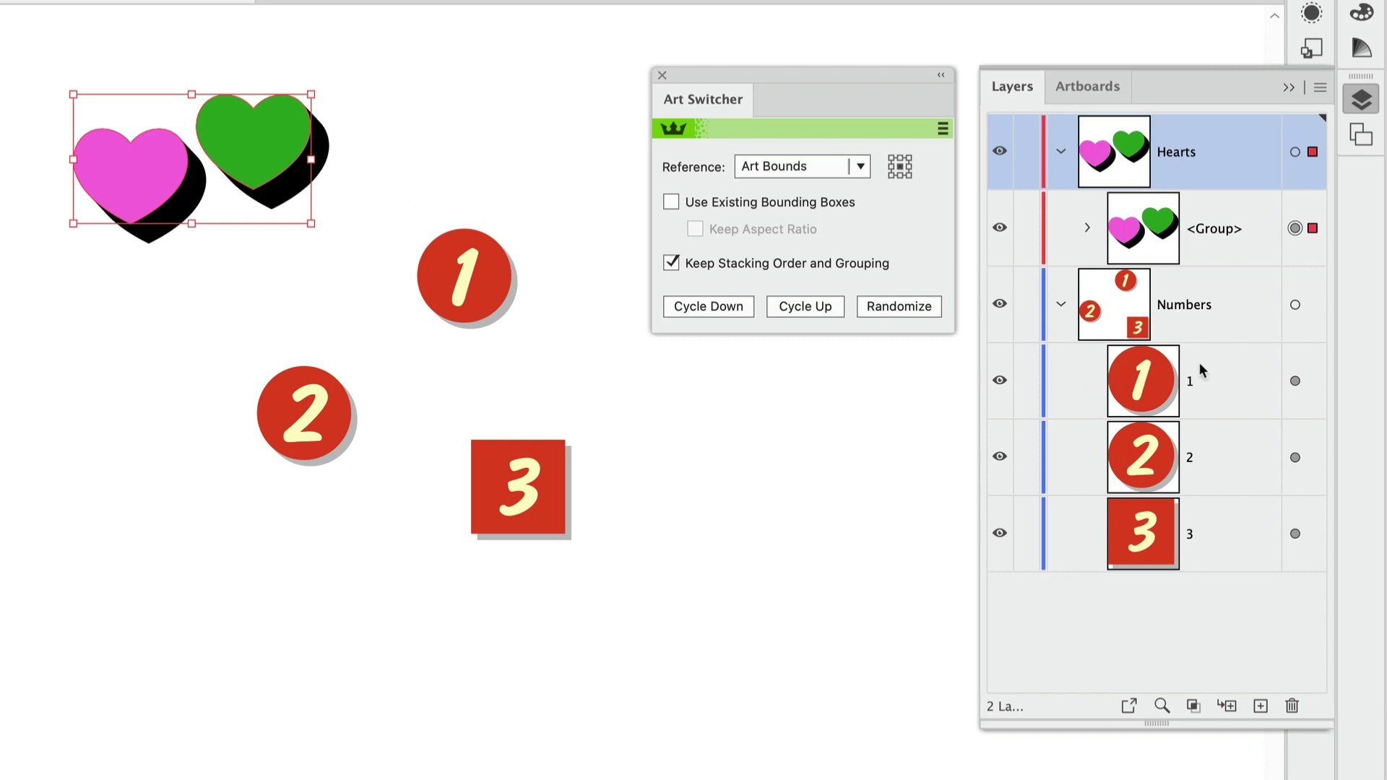
left_click(1245, 246)
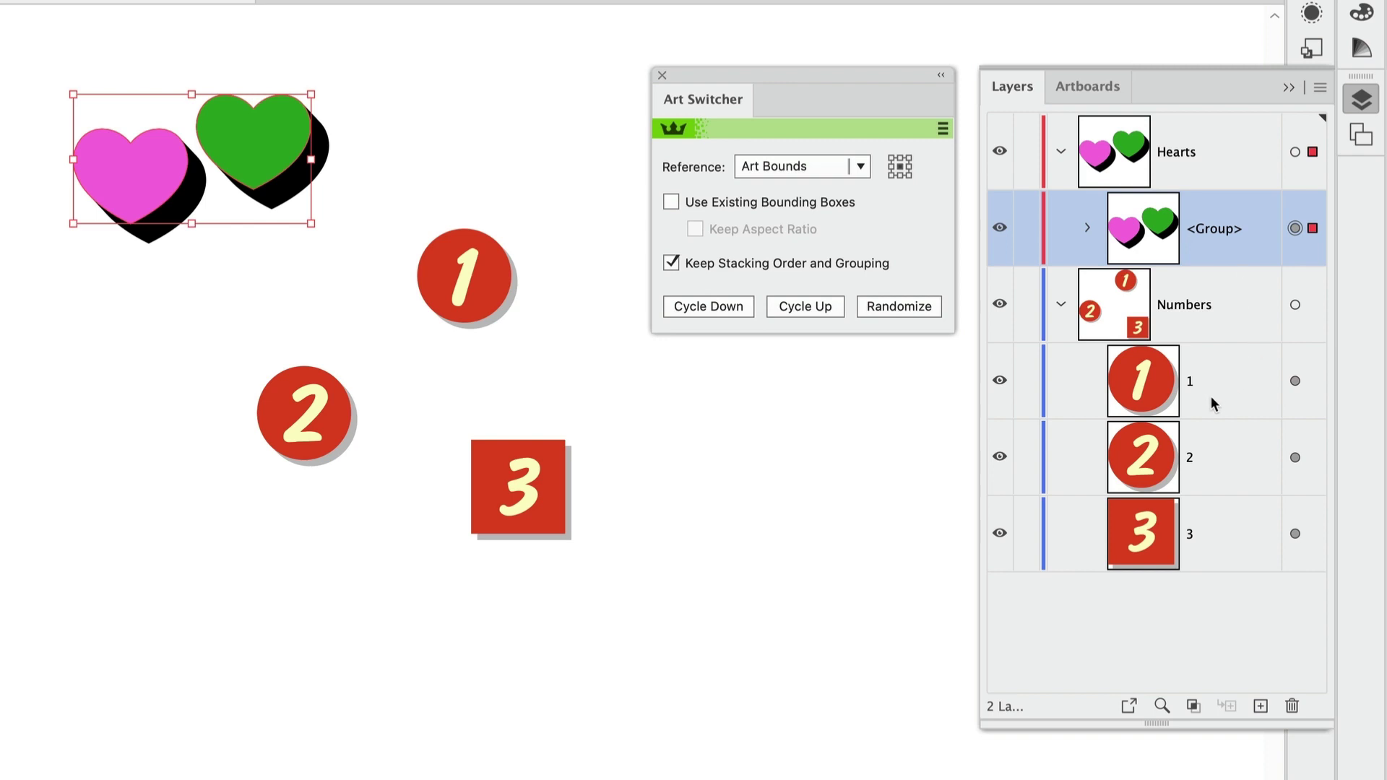
left_click(813, 504)
left_click_drag(86, 55, 604, 540)
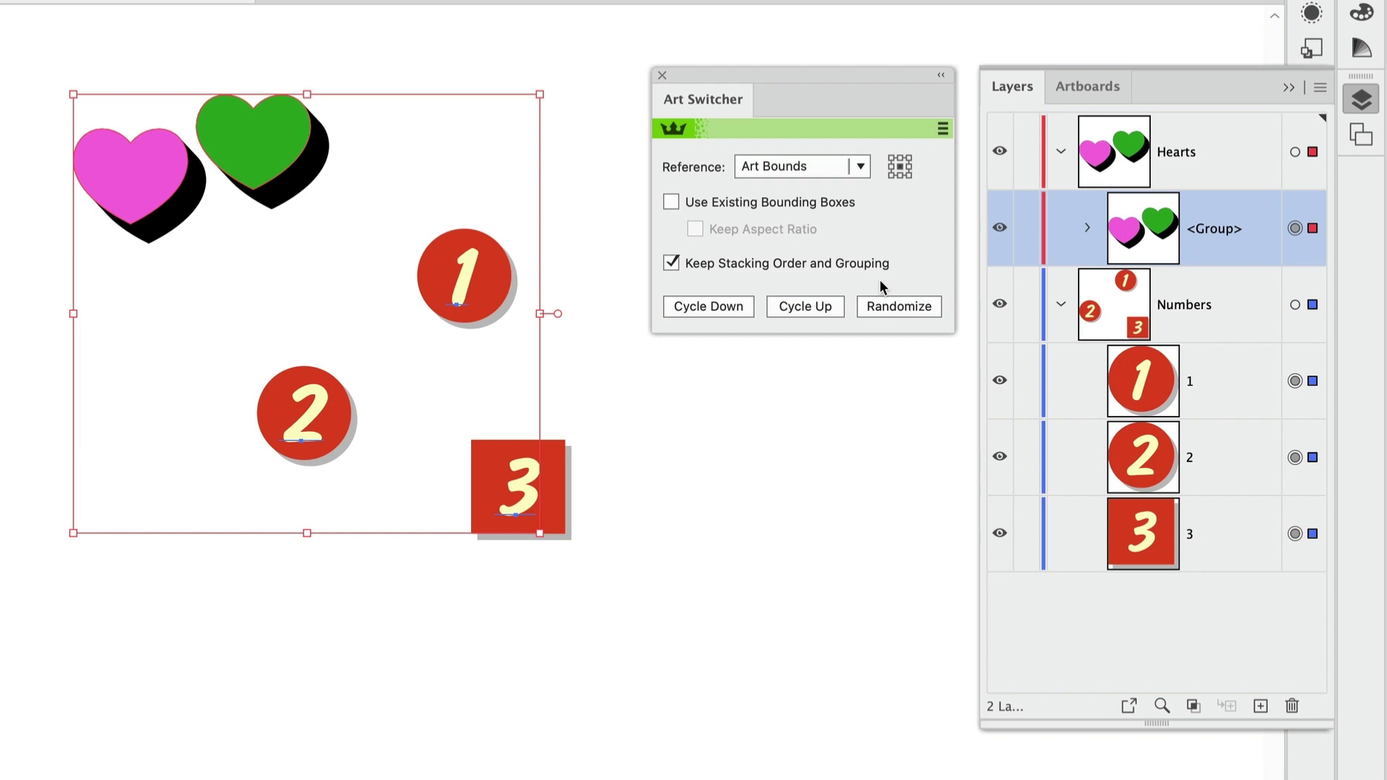
Cycle the hearts group and numbers down five times, then up four times.
left_click(726, 305)
left_click(726, 304)
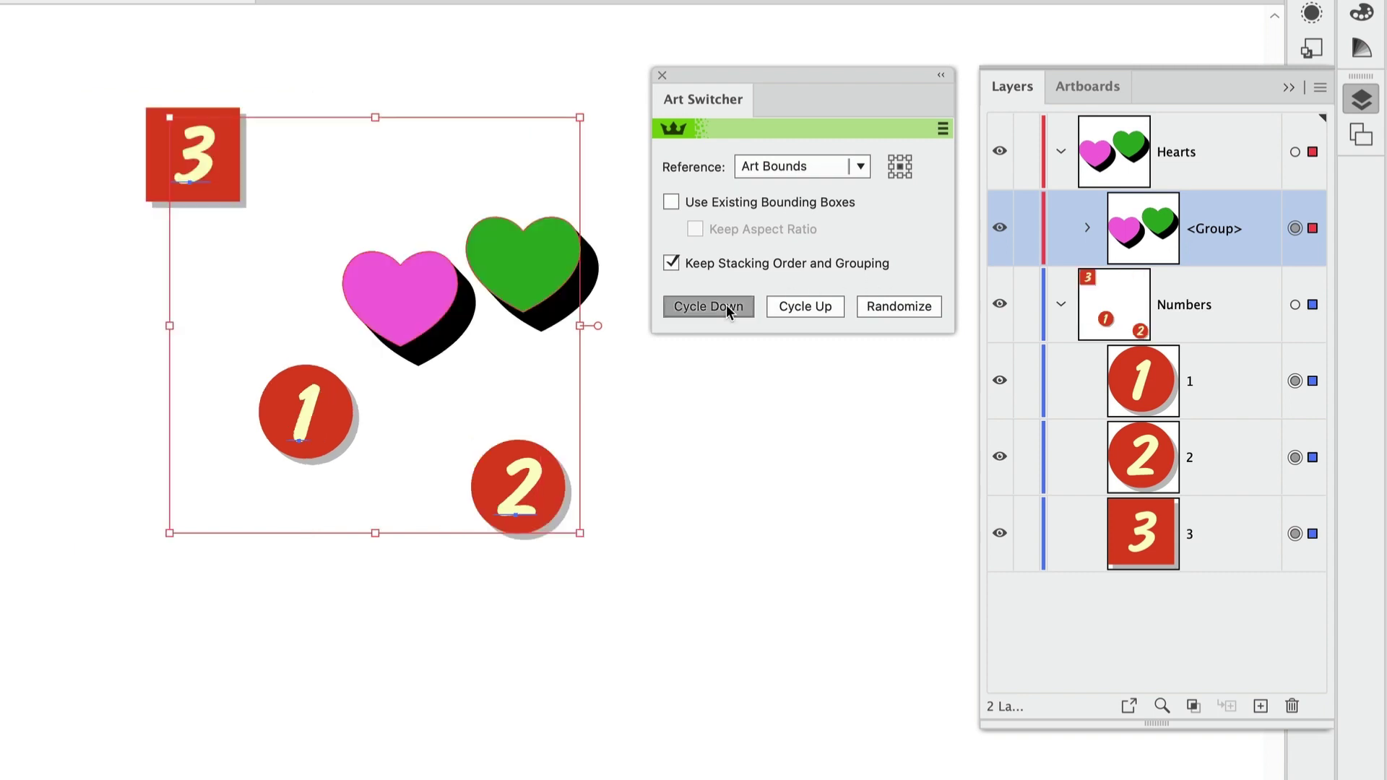
left_click(726, 305)
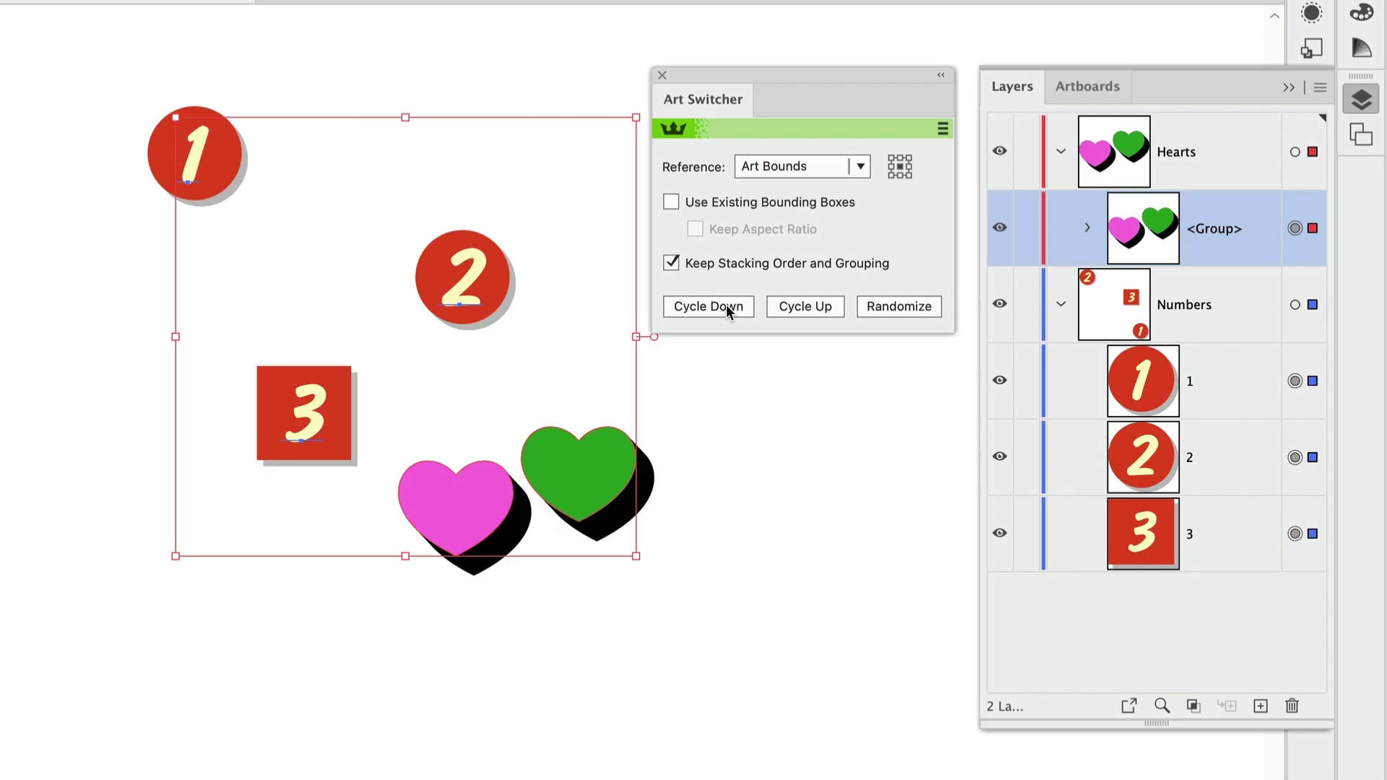
left_click(726, 307)
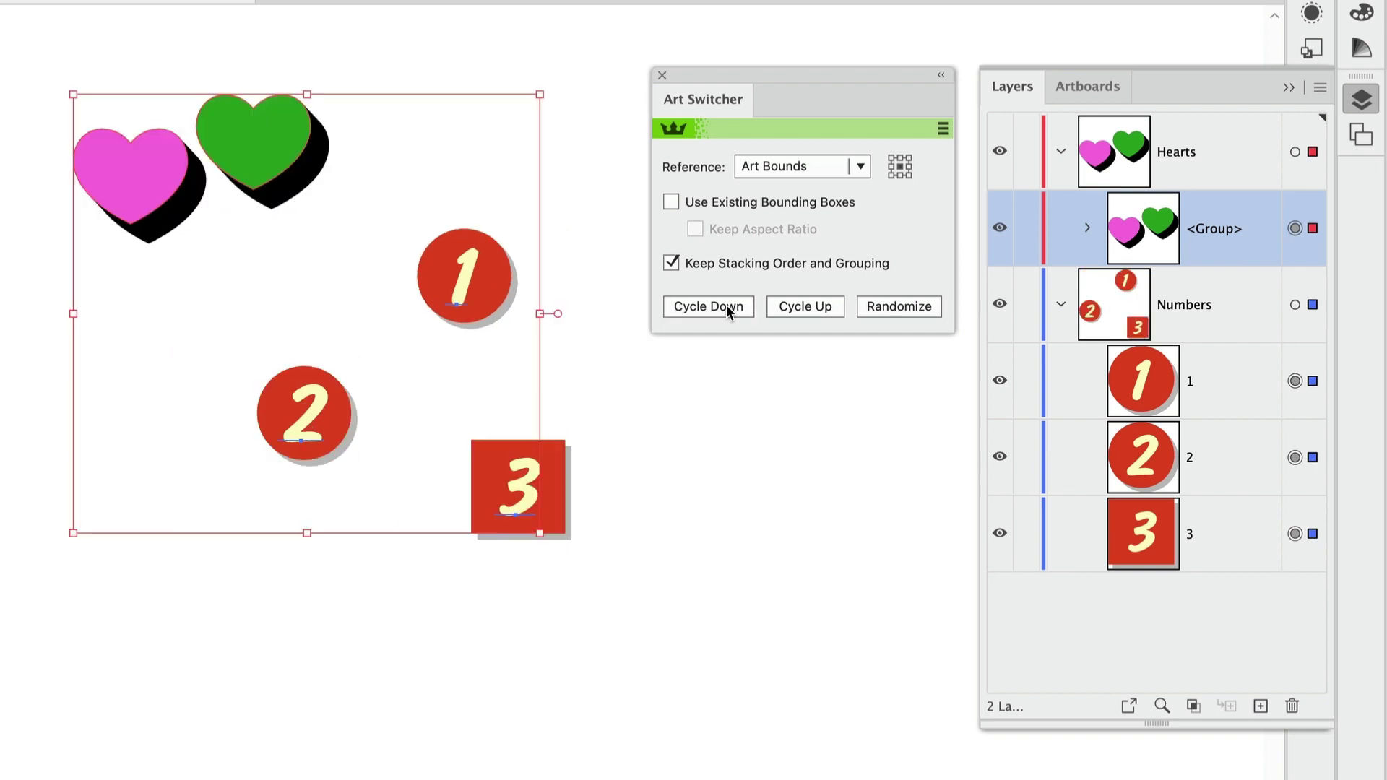
left_click(726, 307)
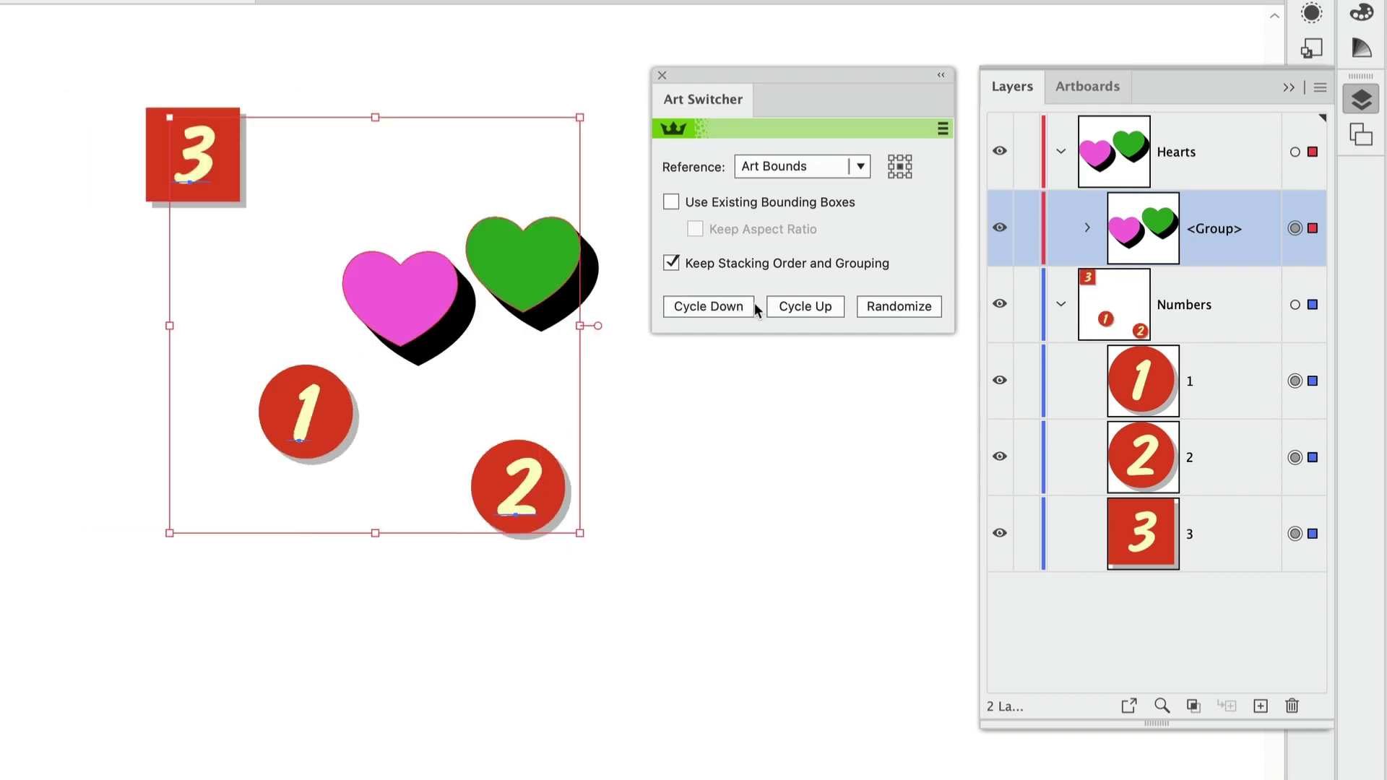
left_click(795, 306)
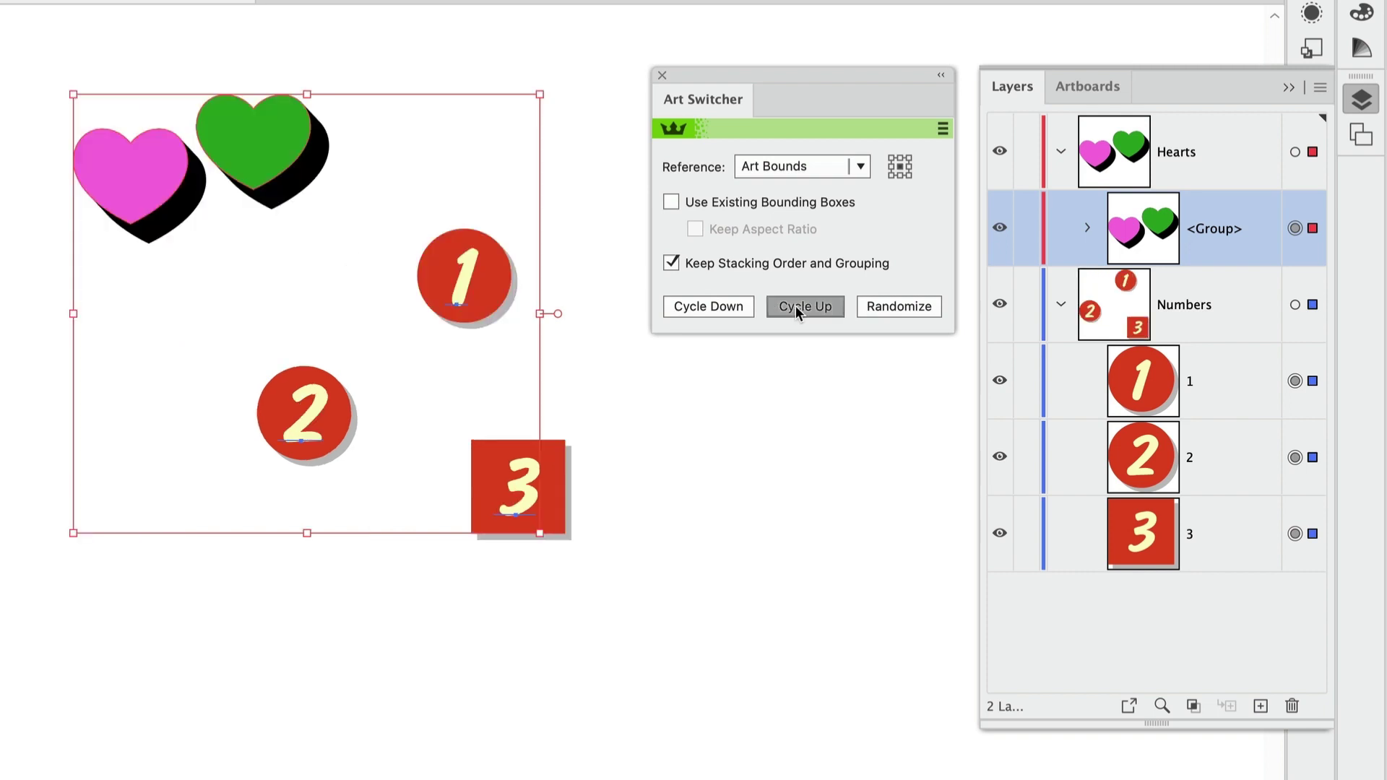
left_click(795, 306)
left_click(795, 306)
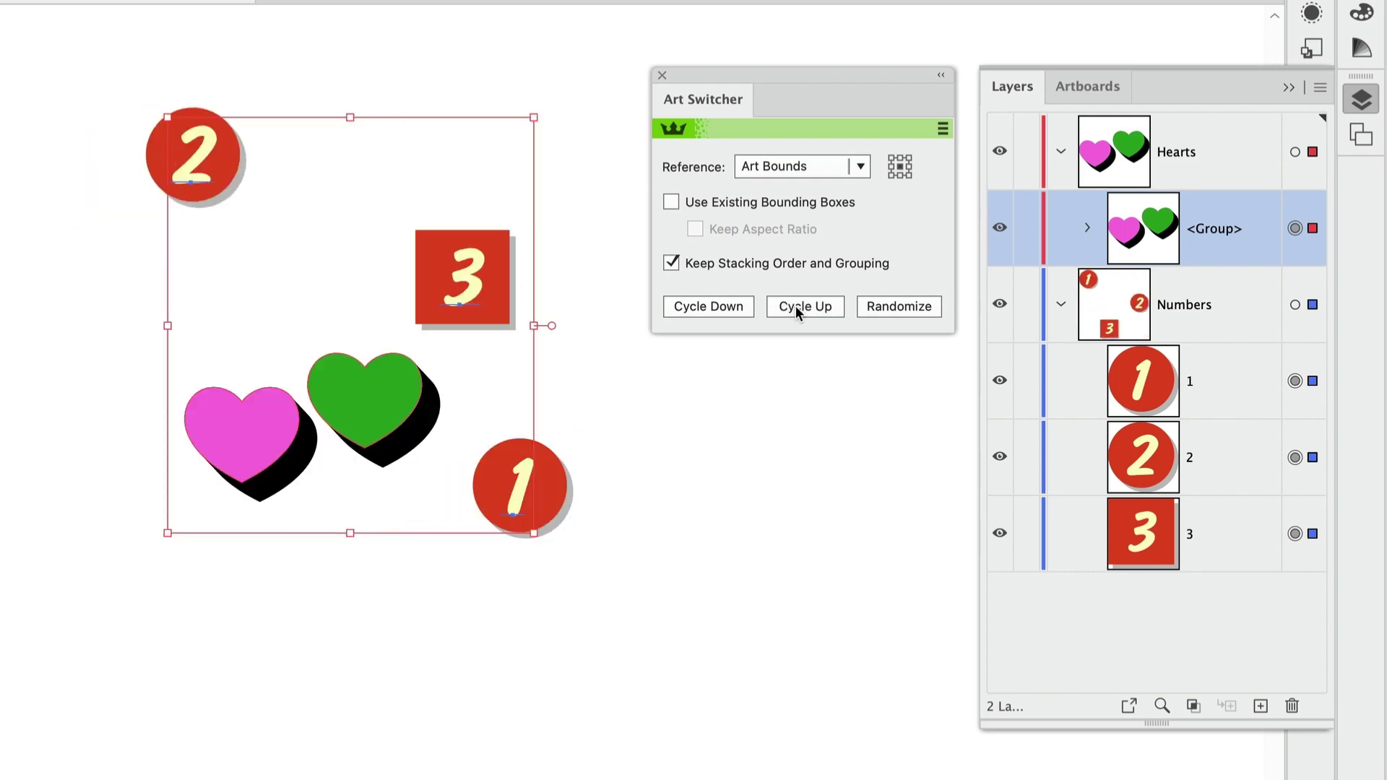
left_click(796, 309)
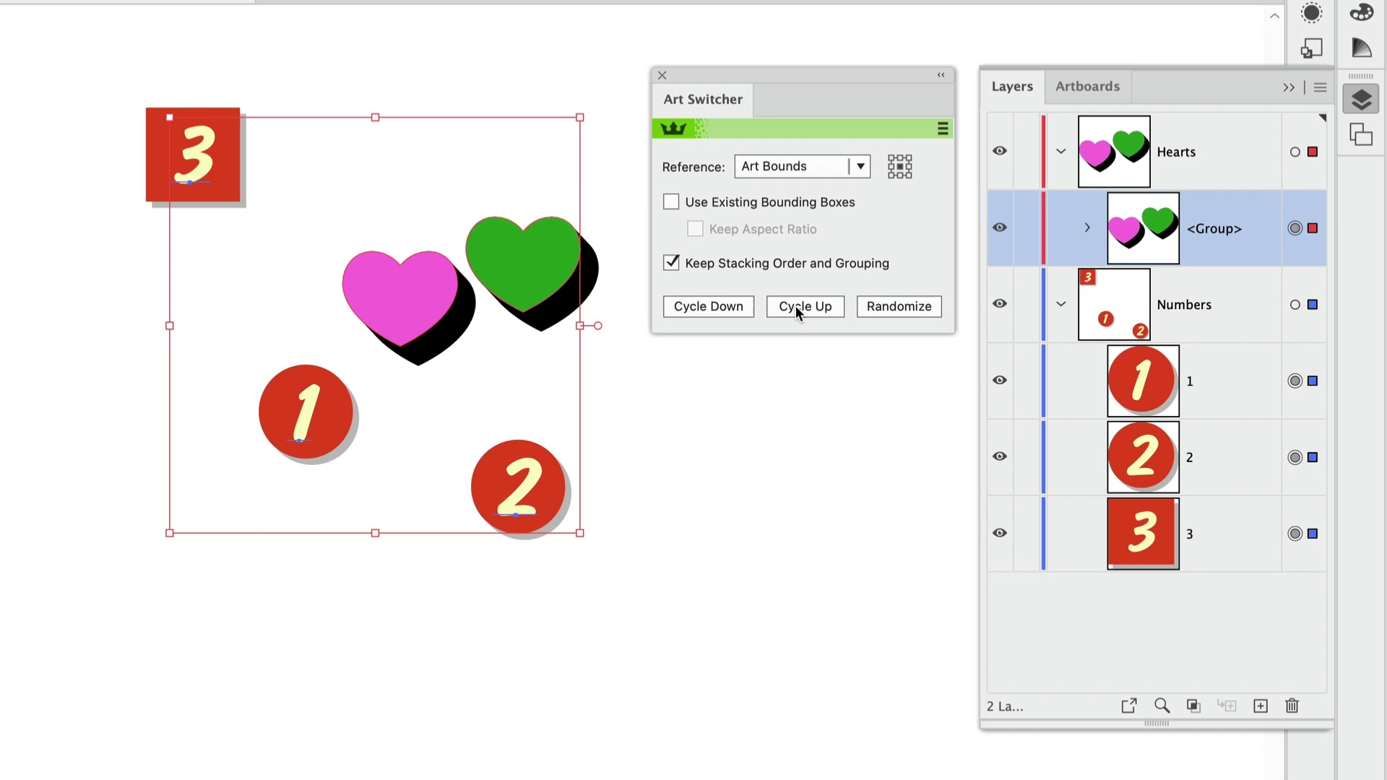
left_click(616, 430)
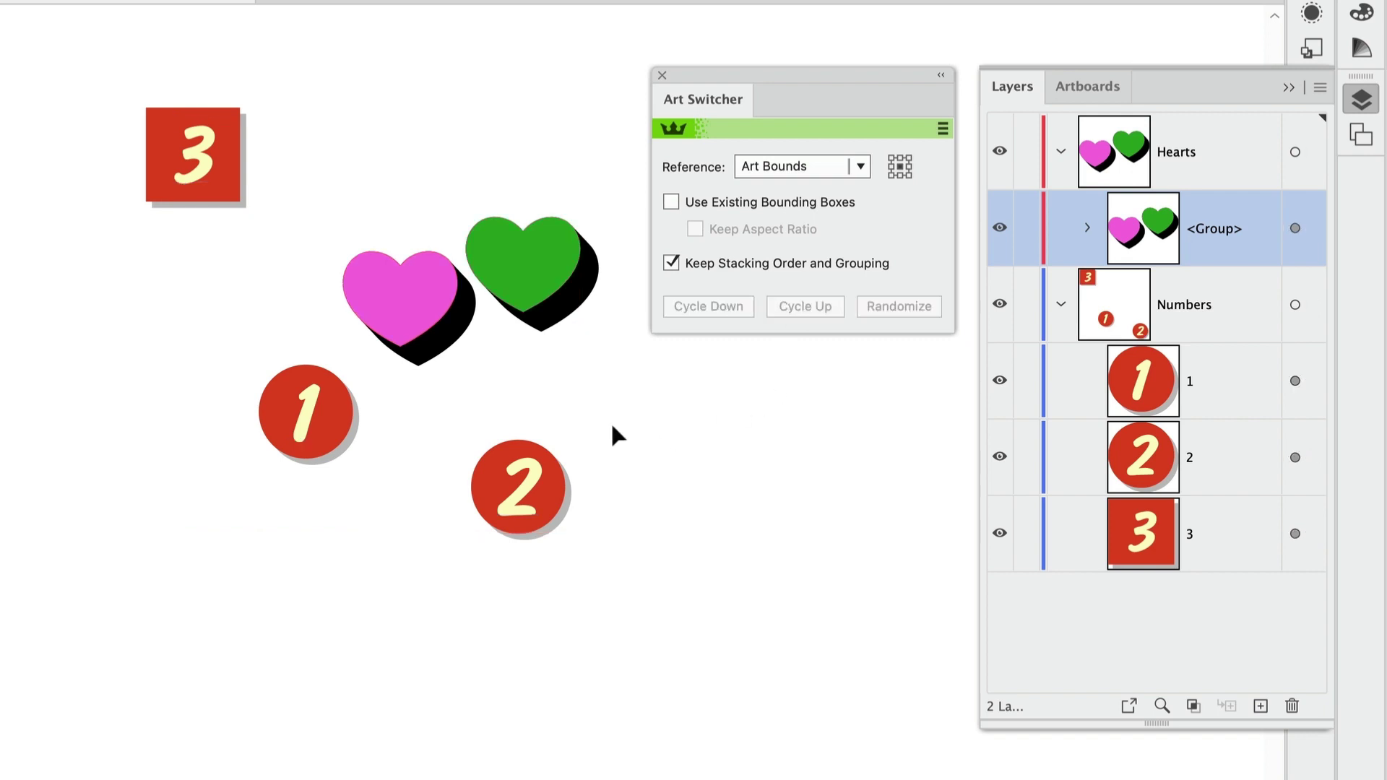
left_click(534, 282)
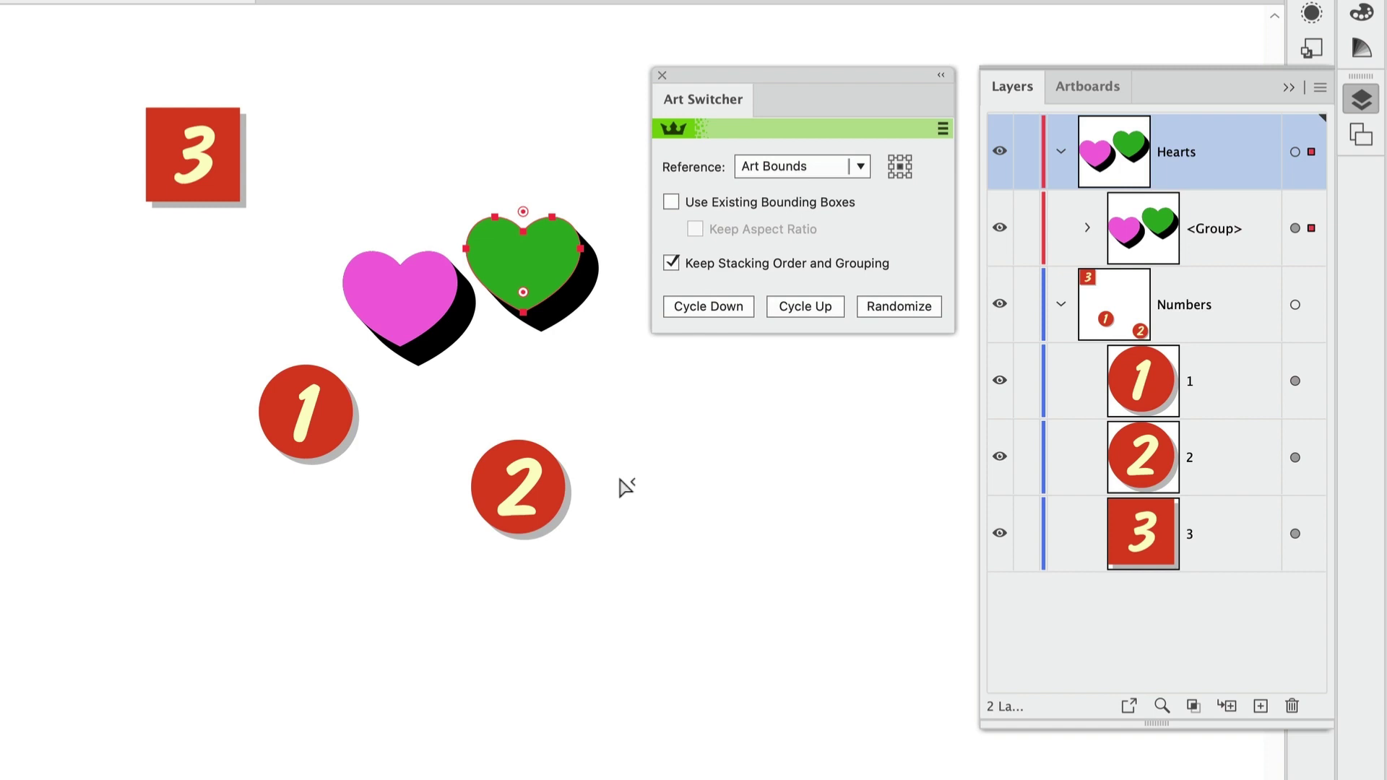
left_click(515, 507, "shift")
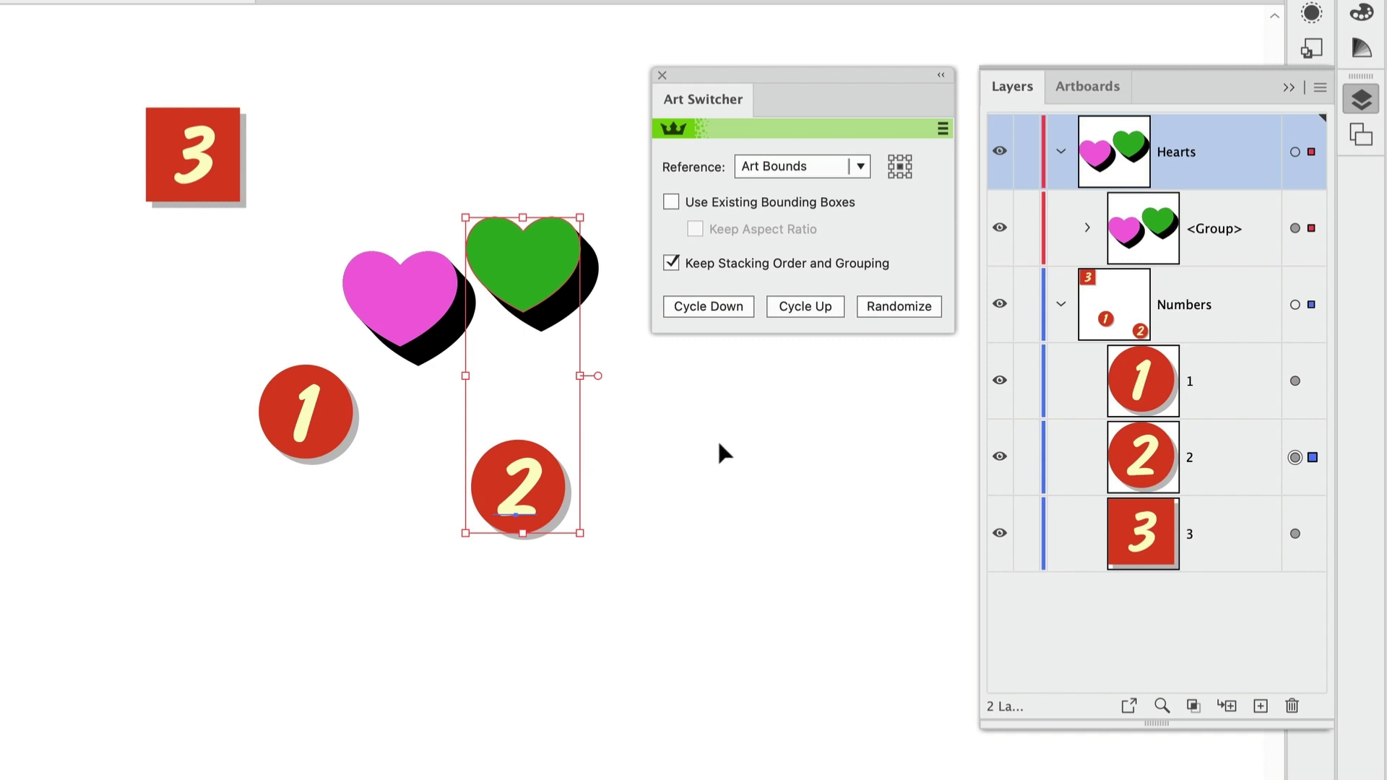
left_click(740, 306)
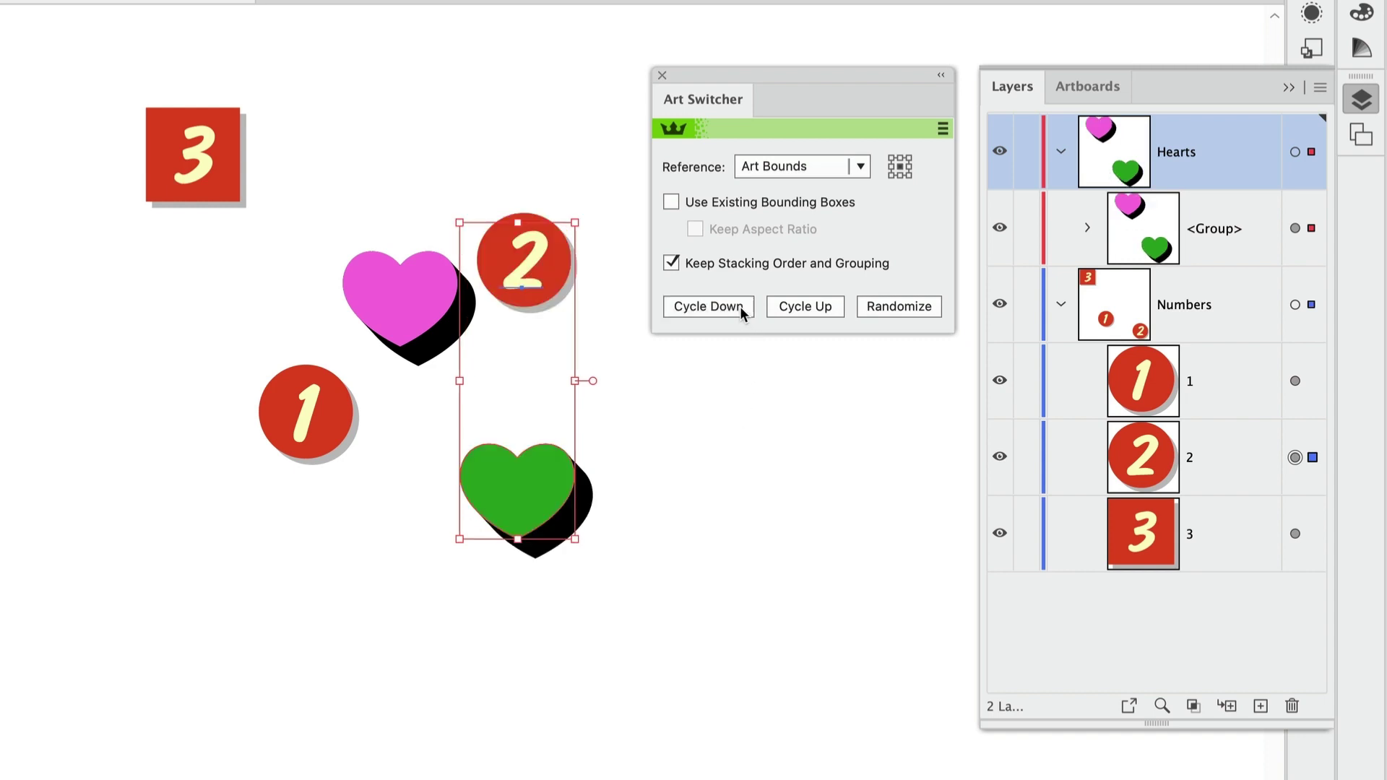
left_click(740, 306)
left_click(740, 306)
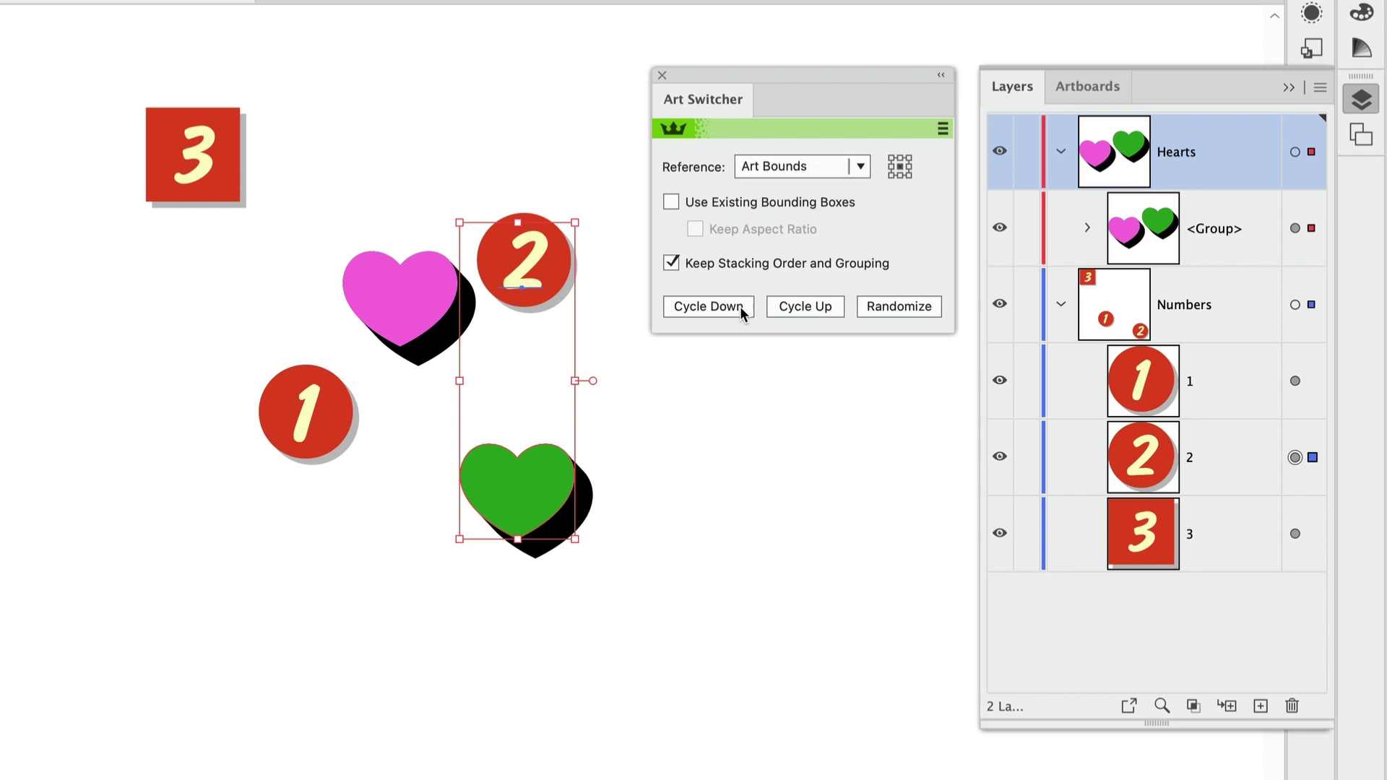
left_click(739, 307)
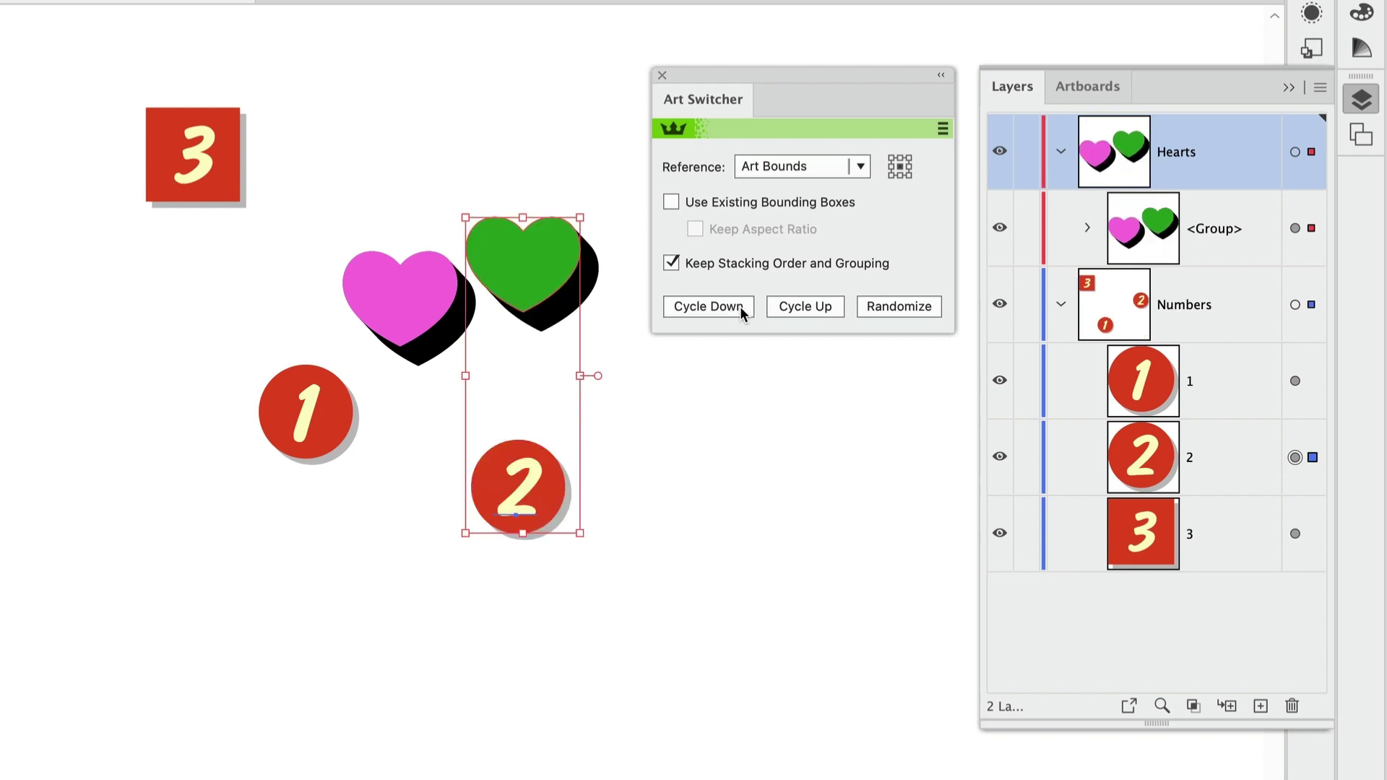
left_click(740, 307)
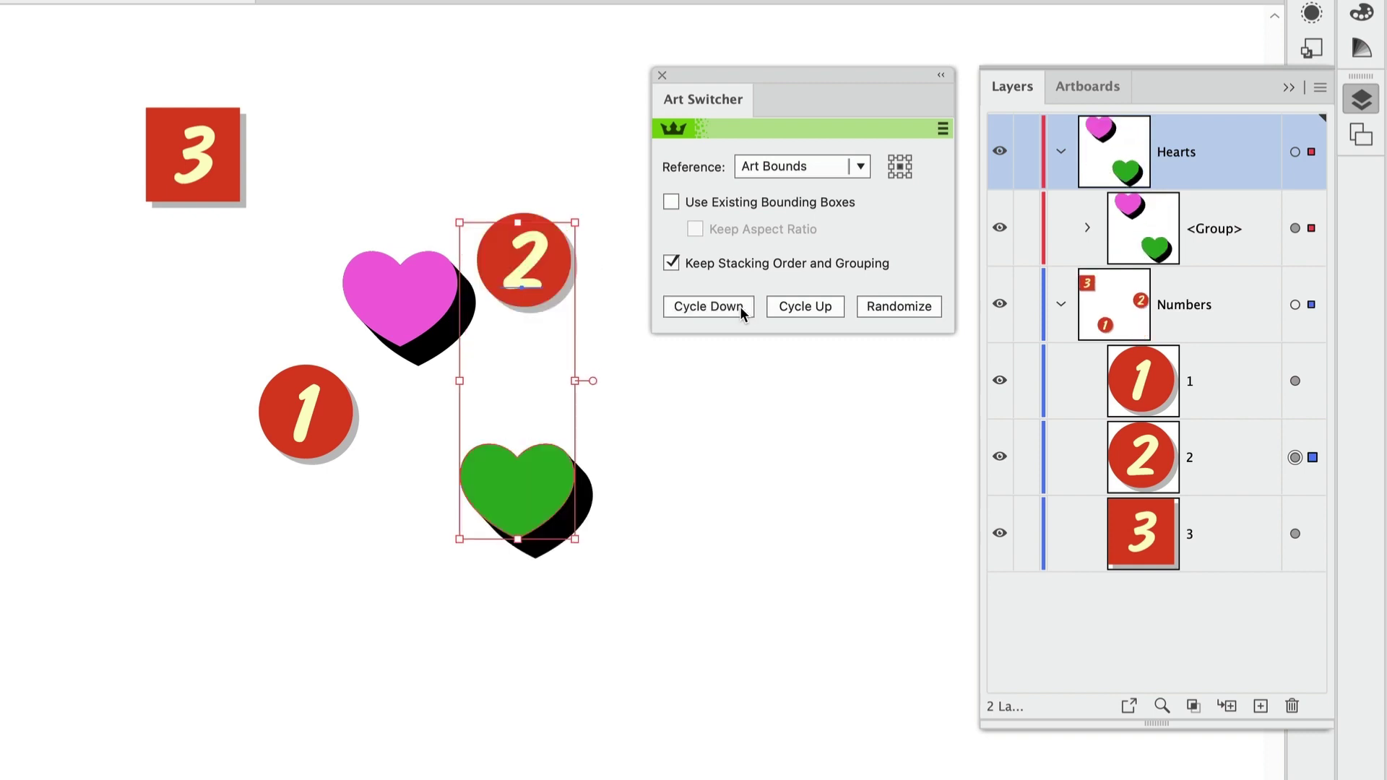
left_click(740, 306)
left_click(739, 306)
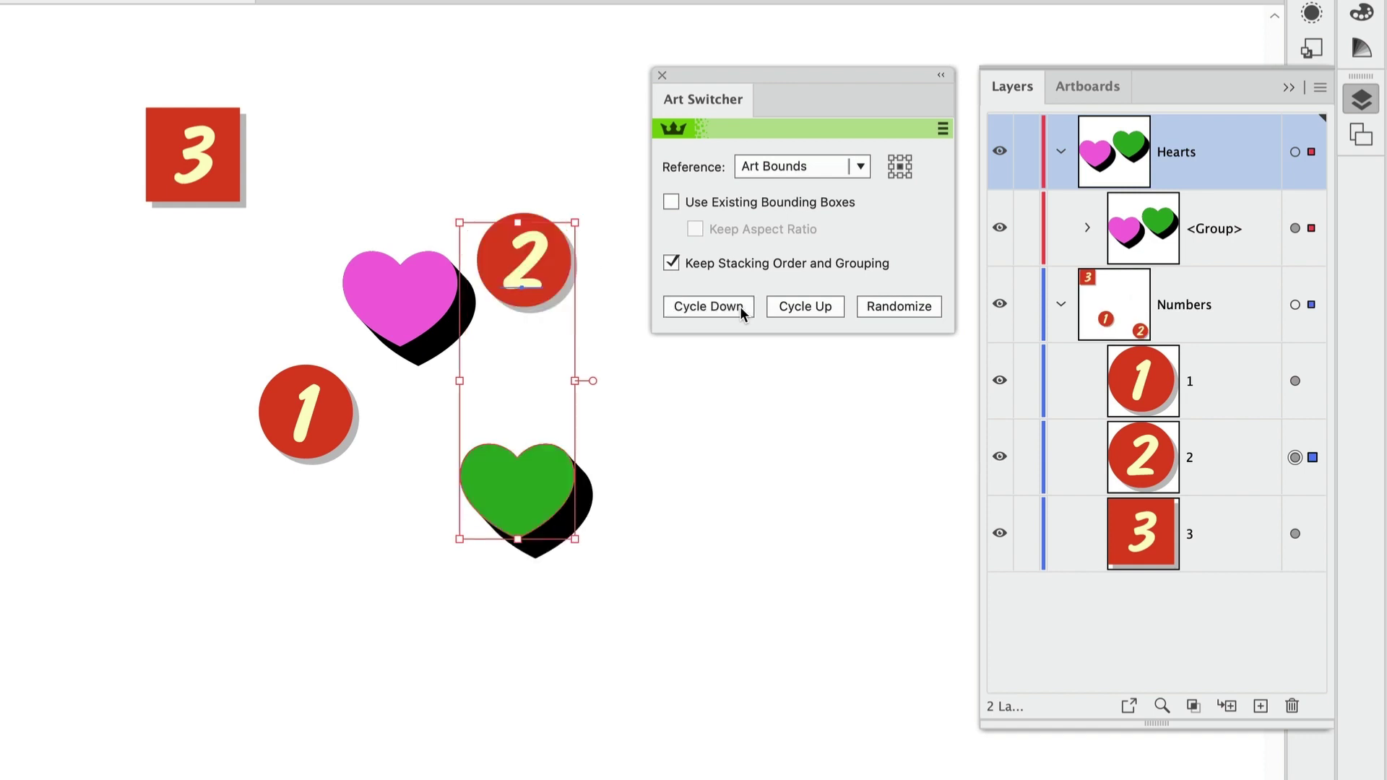
left_click(739, 306)
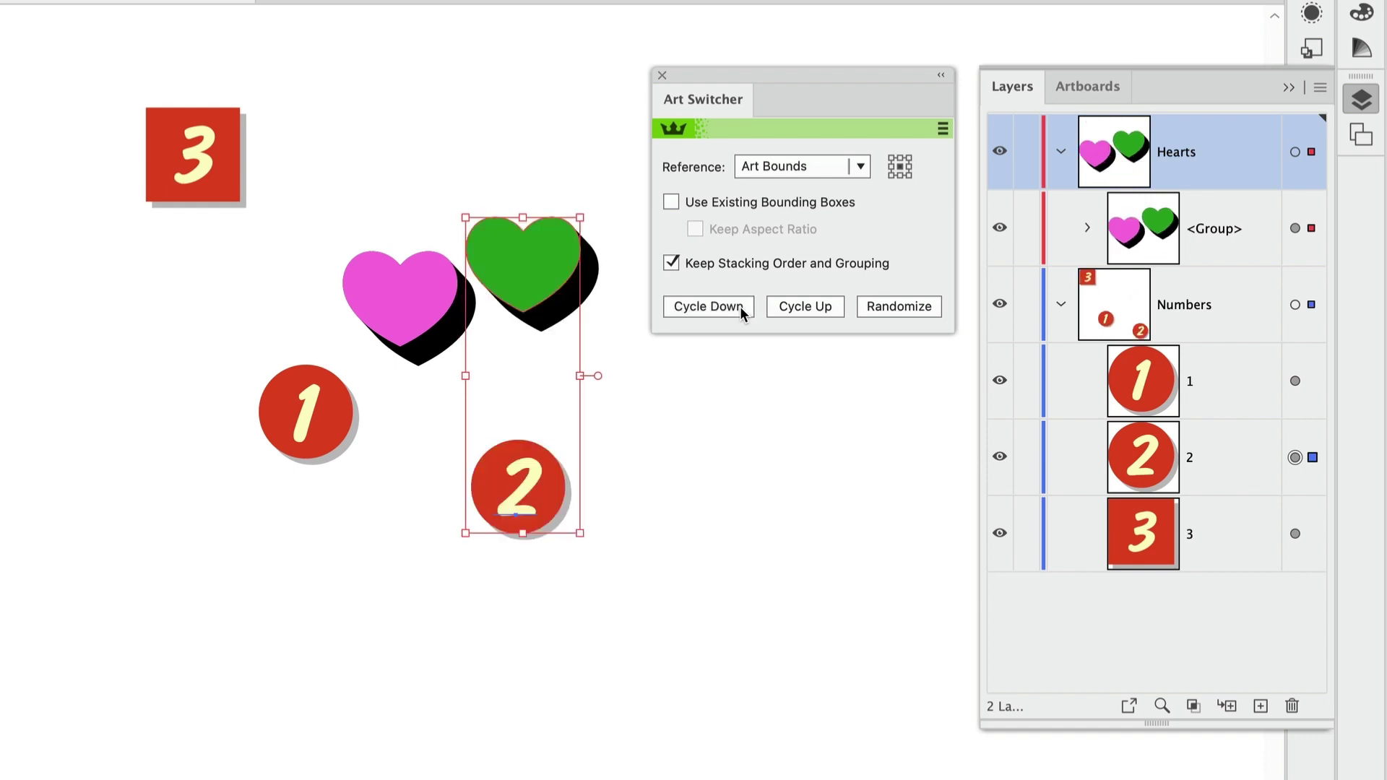
left_click(740, 306)
left_click(739, 307)
Uncheck Keep Stacking Order and Grouping, then swap the green heart and 2 circle back and forth with Cycle Down.
left_click(669, 264)
left_click(721, 311)
left_click(721, 307)
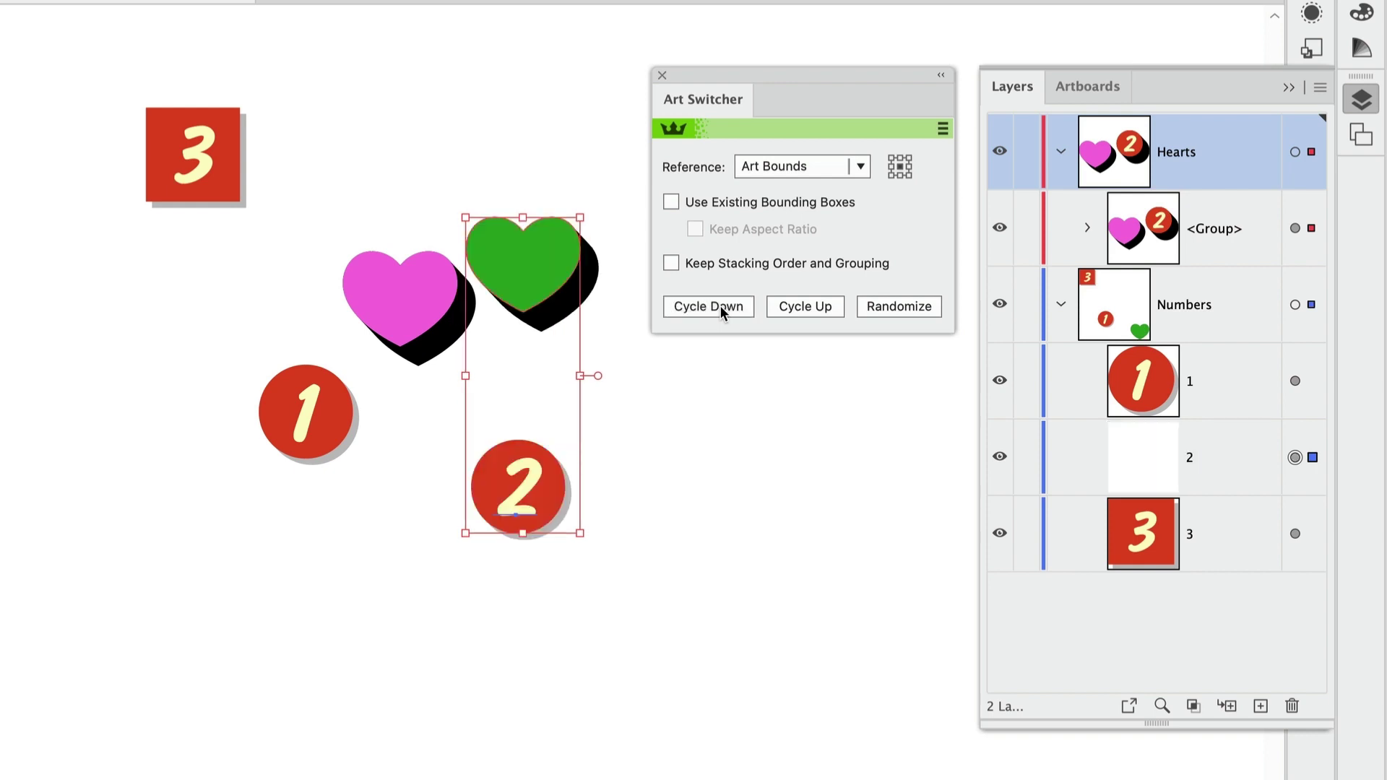
left_click(721, 305)
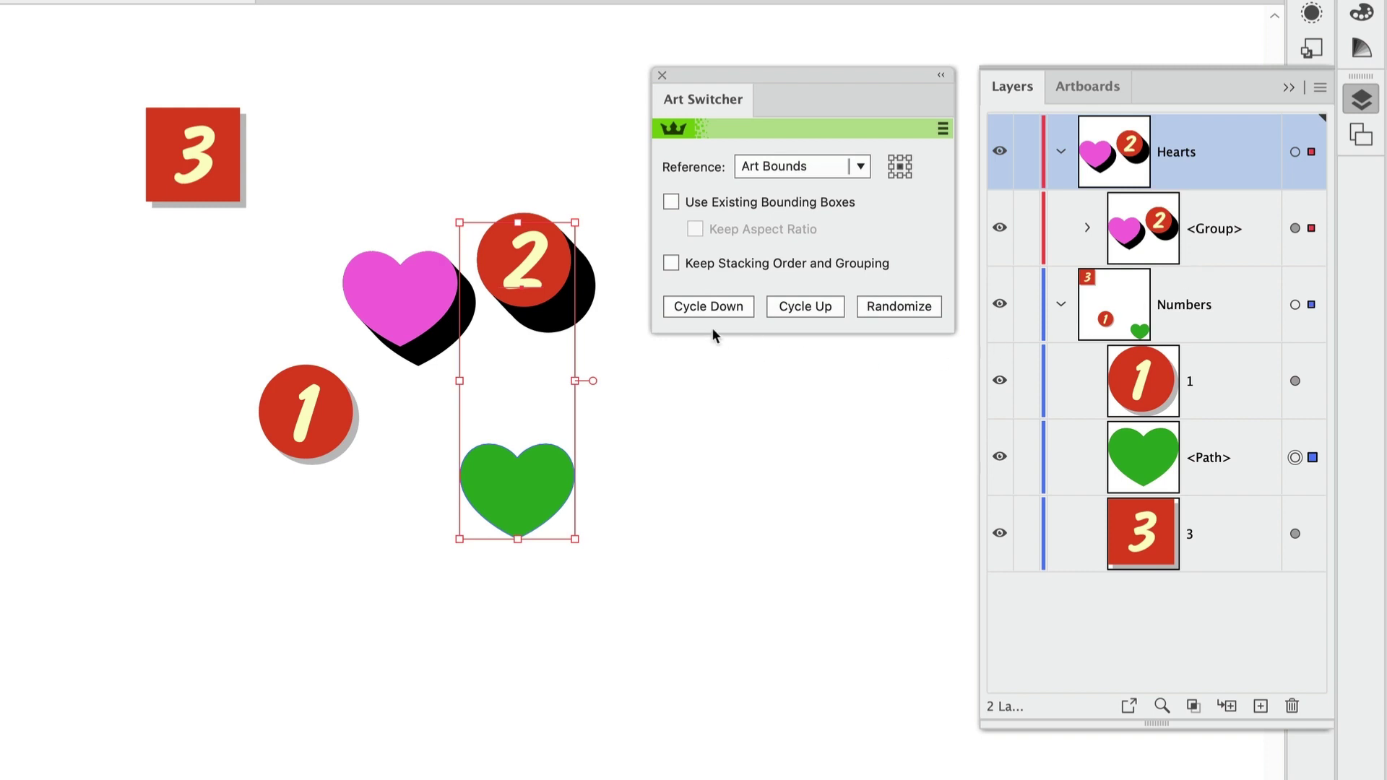
left_click(699, 308)
left_click(700, 308)
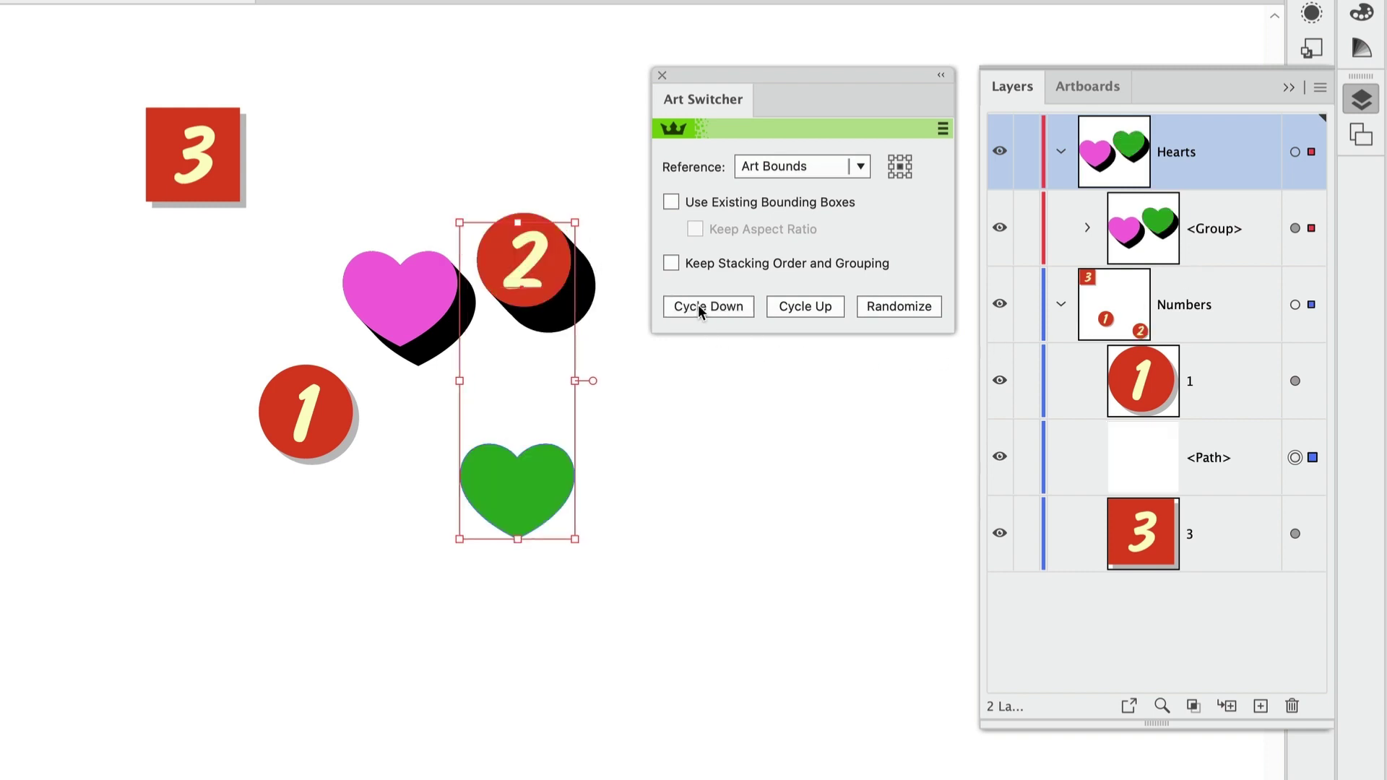
left_click(699, 307)
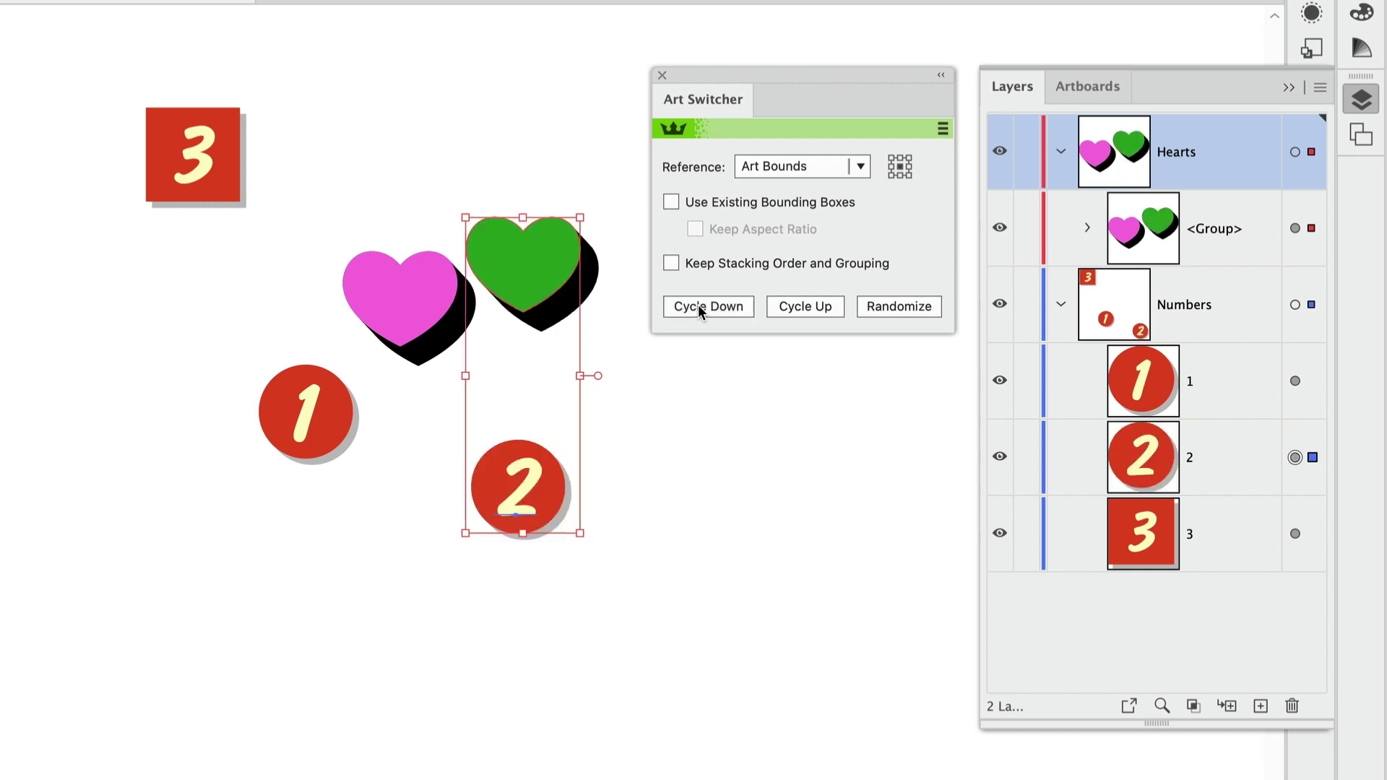
left_click(697, 305)
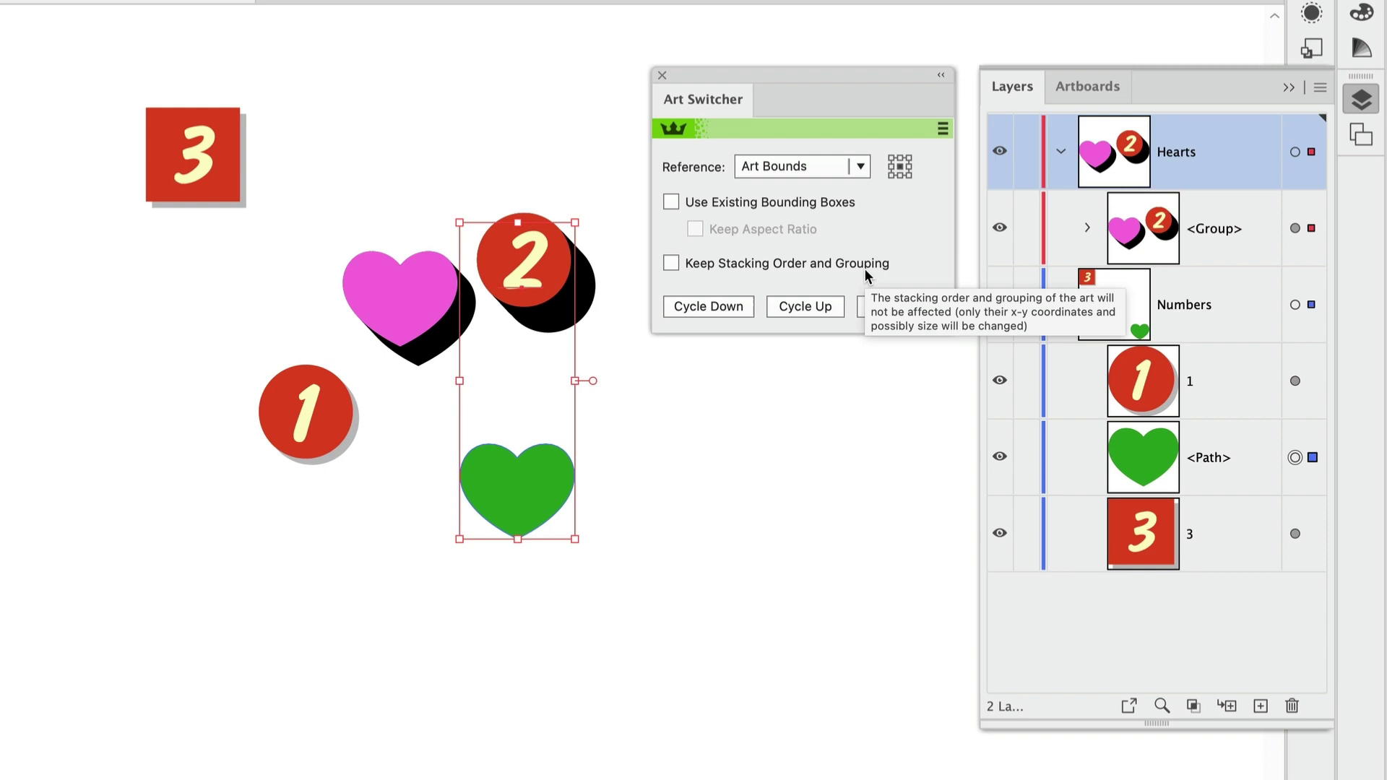
left_click(727, 309)
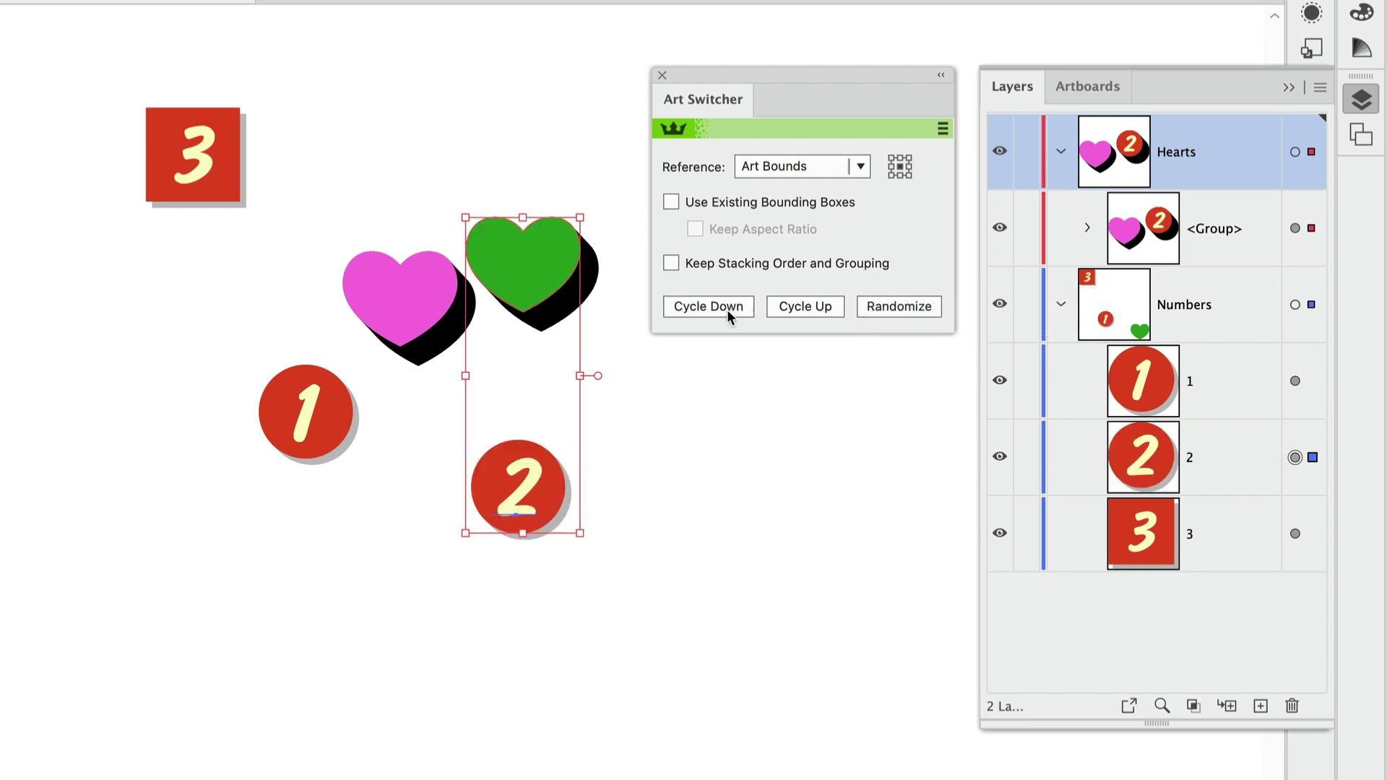
left_click(719, 399)
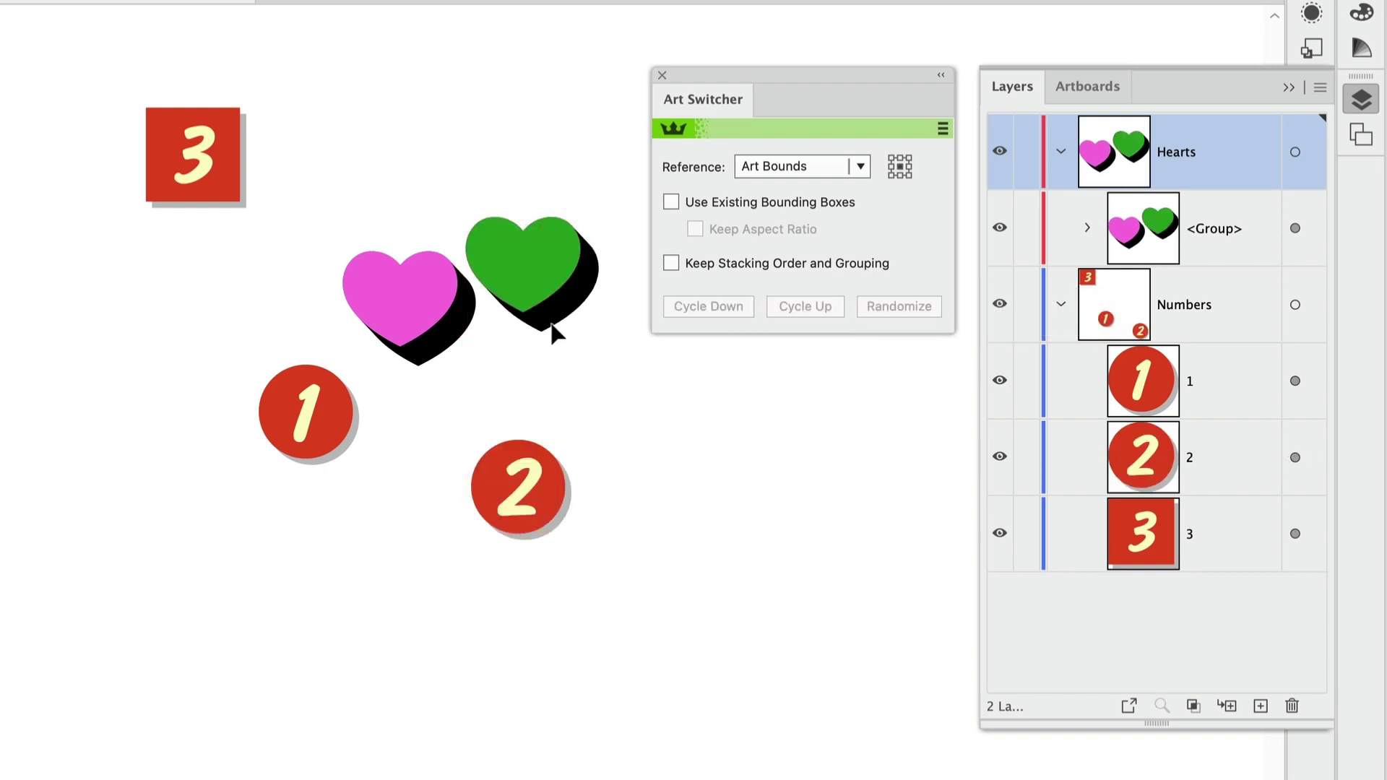
left_click(518, 296)
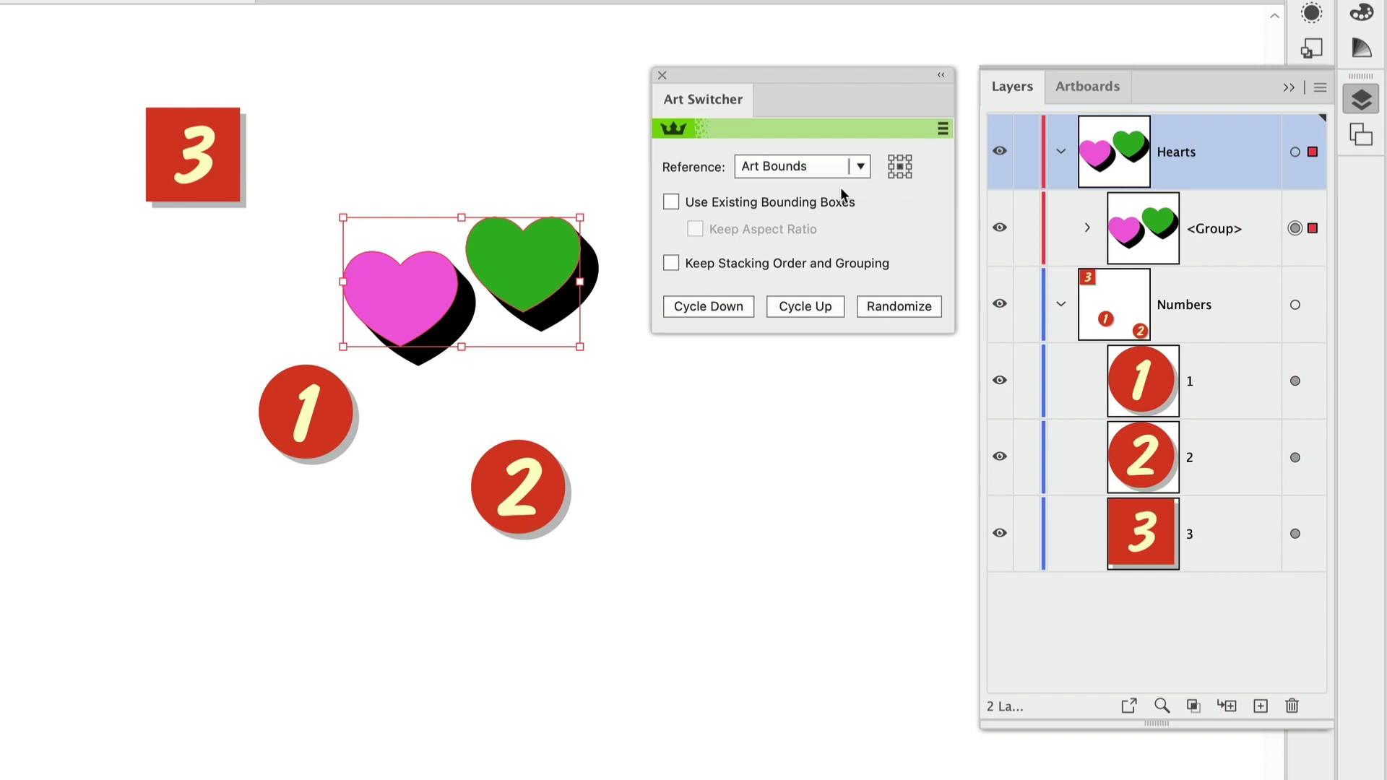
left_click(861, 166)
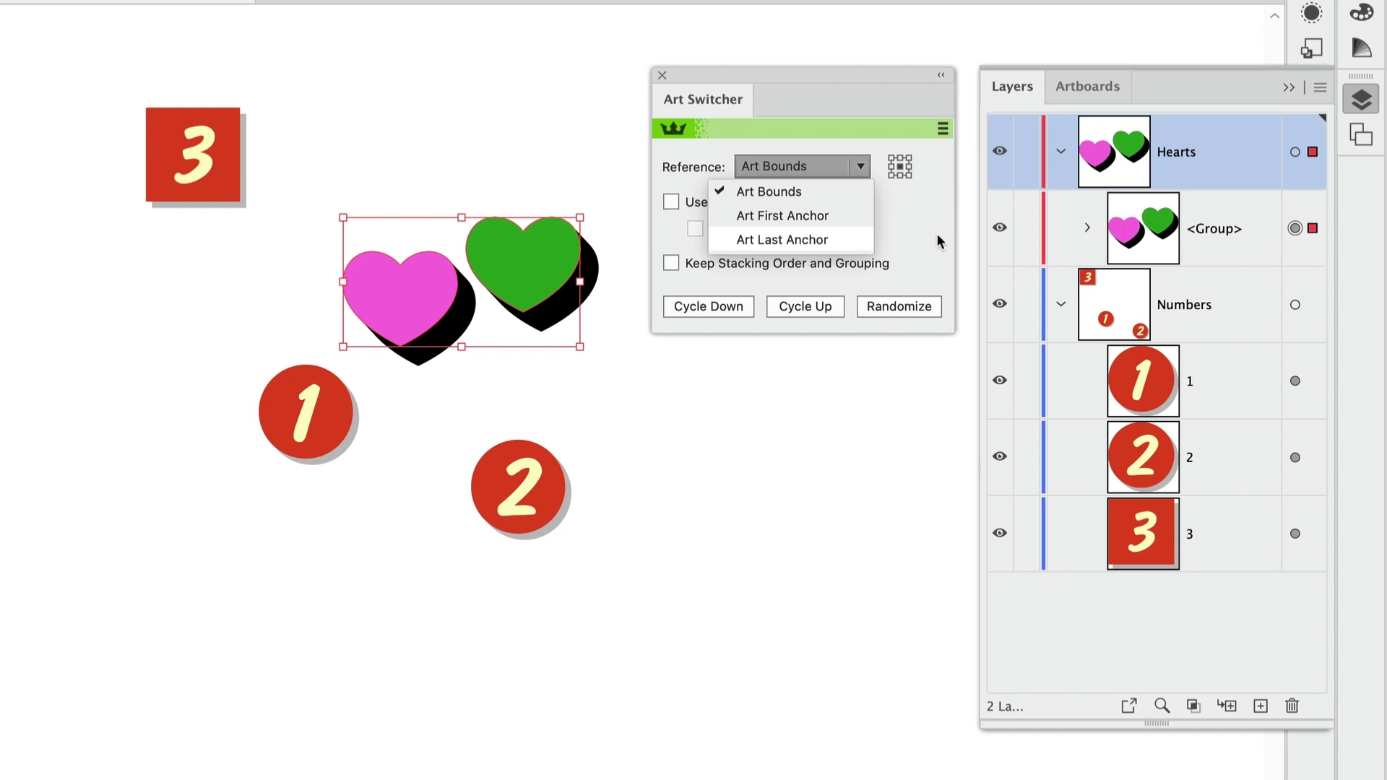
key("Escape")
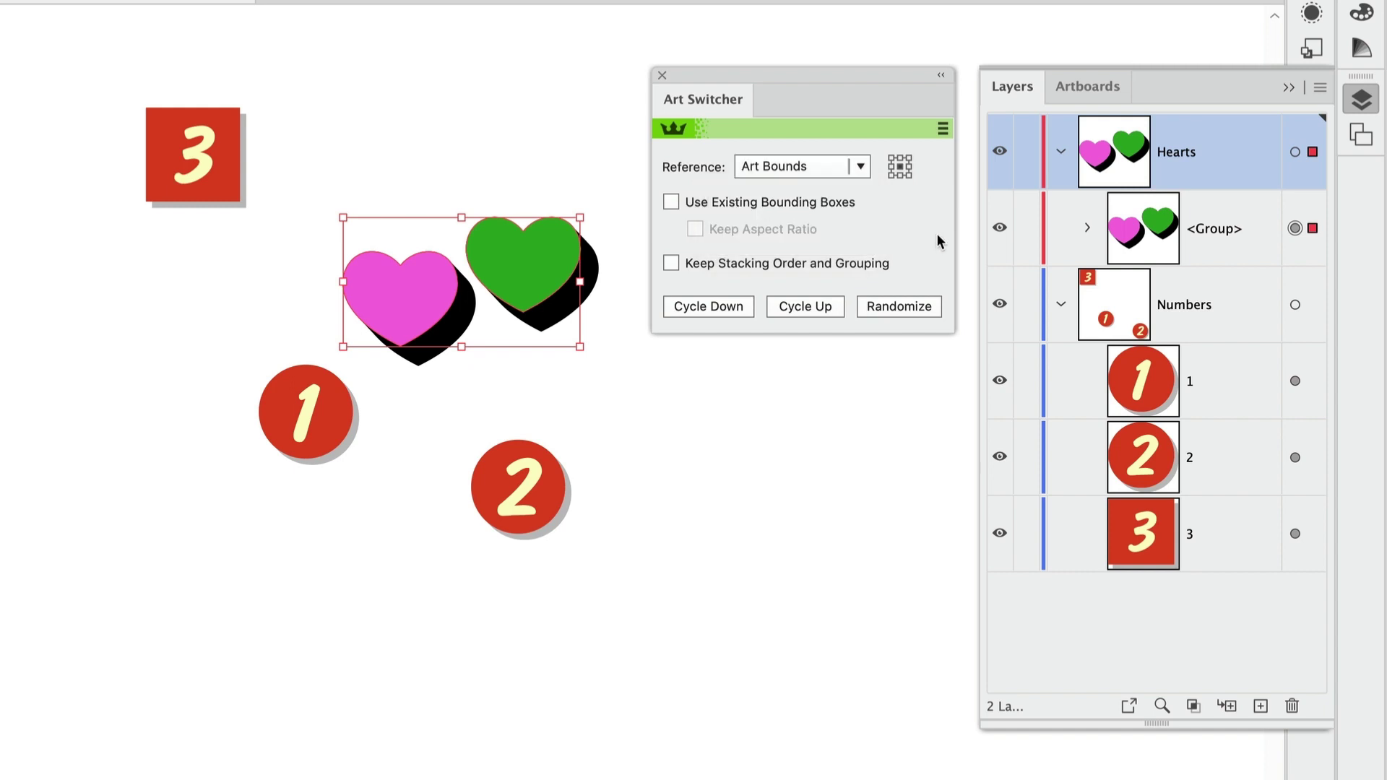
left_click(746, 431)
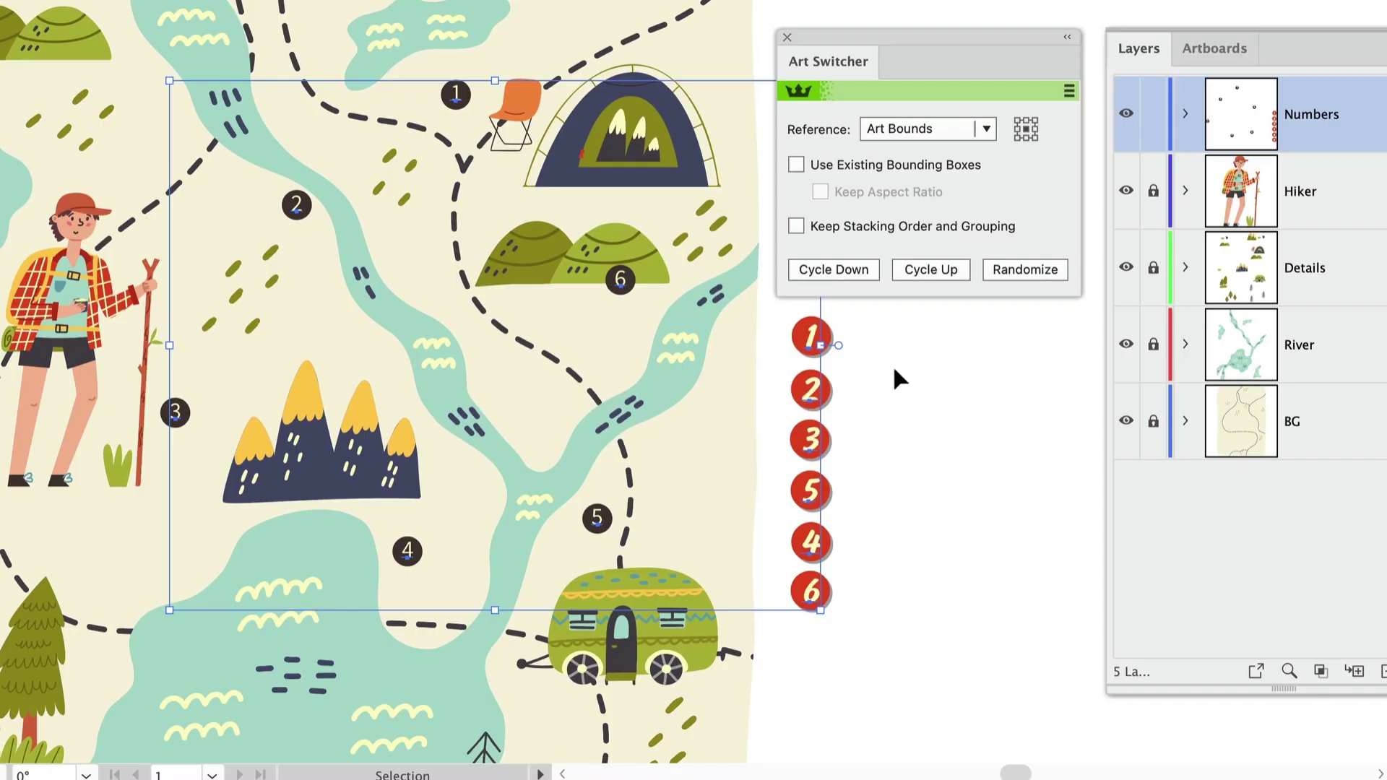
Cycle both number sets down six times until red 1–6 sit on the trail, then deselect.
left_click(855, 269)
left_click(855, 268)
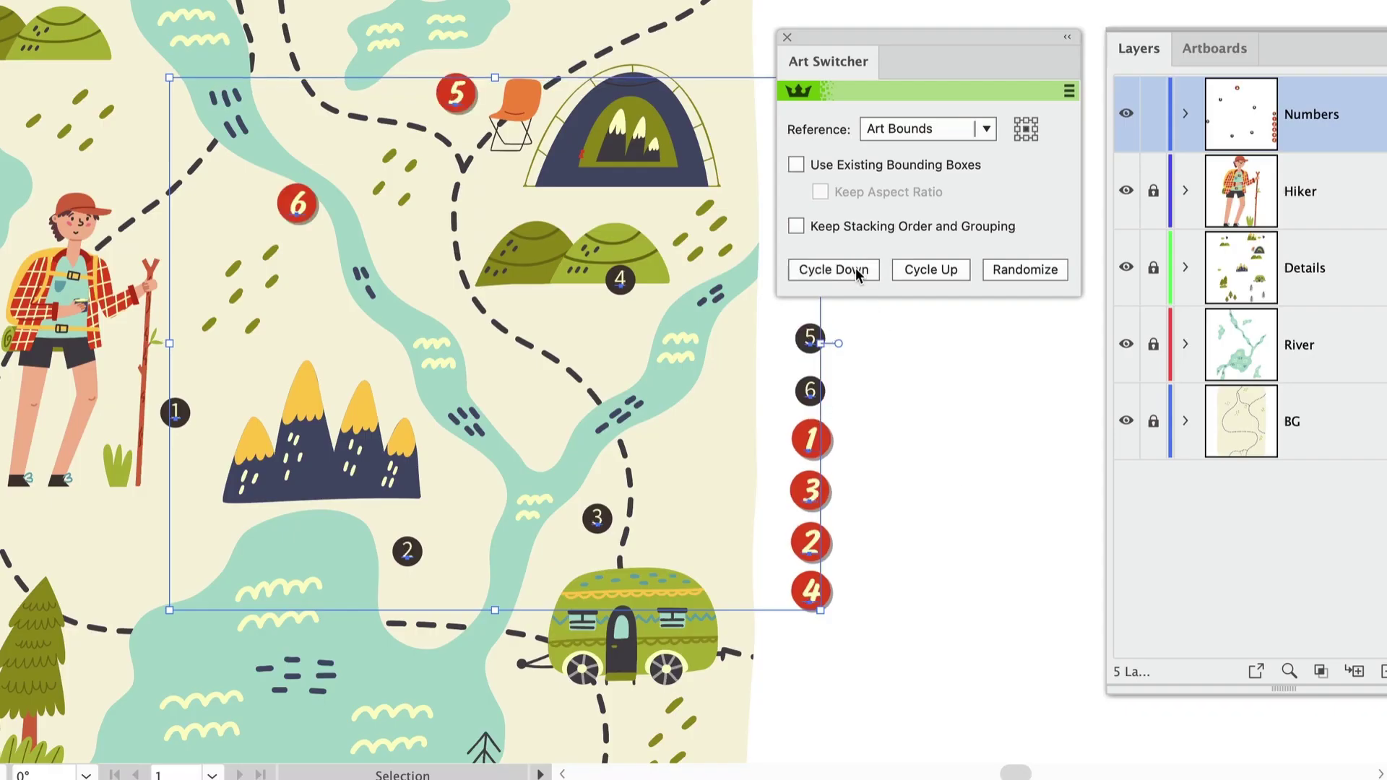
left_click(855, 268)
left_click(855, 268)
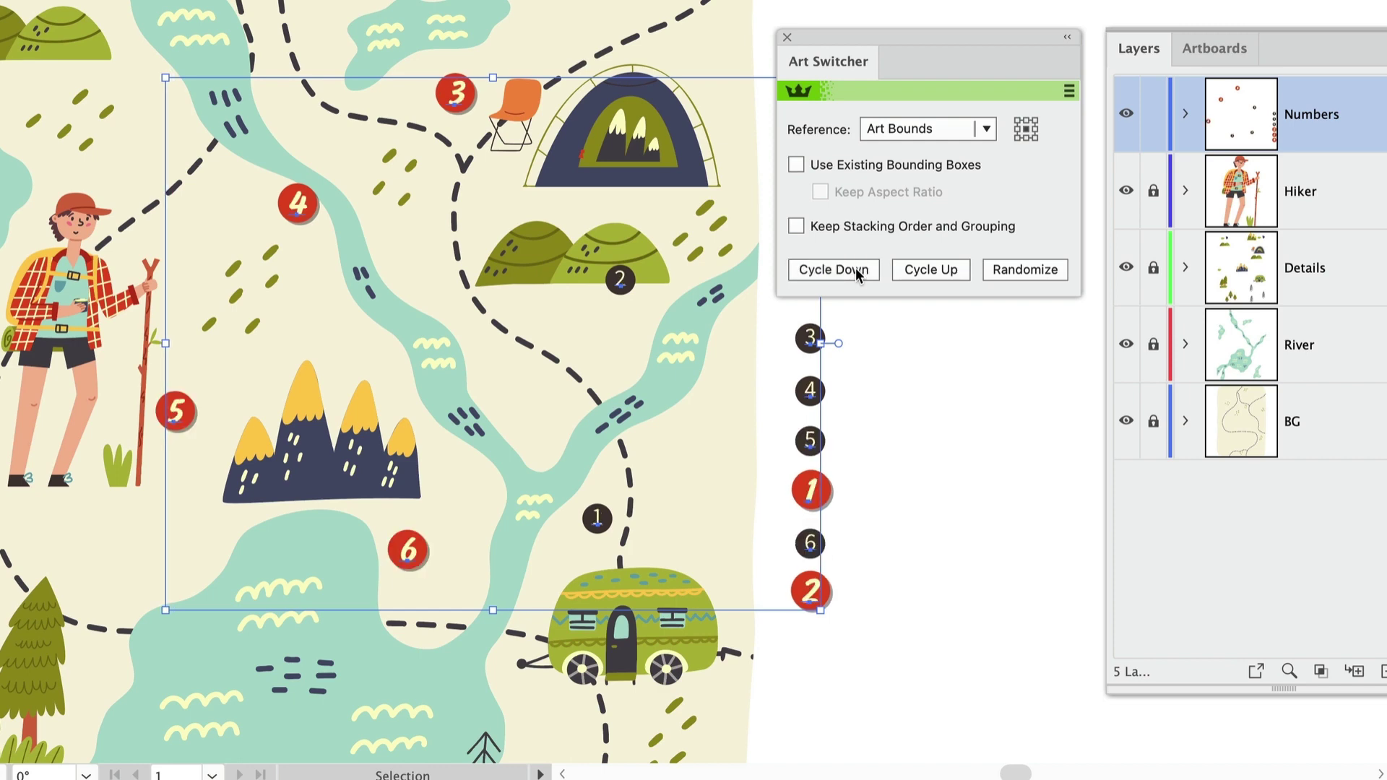
left_click(855, 269)
left_click(856, 268)
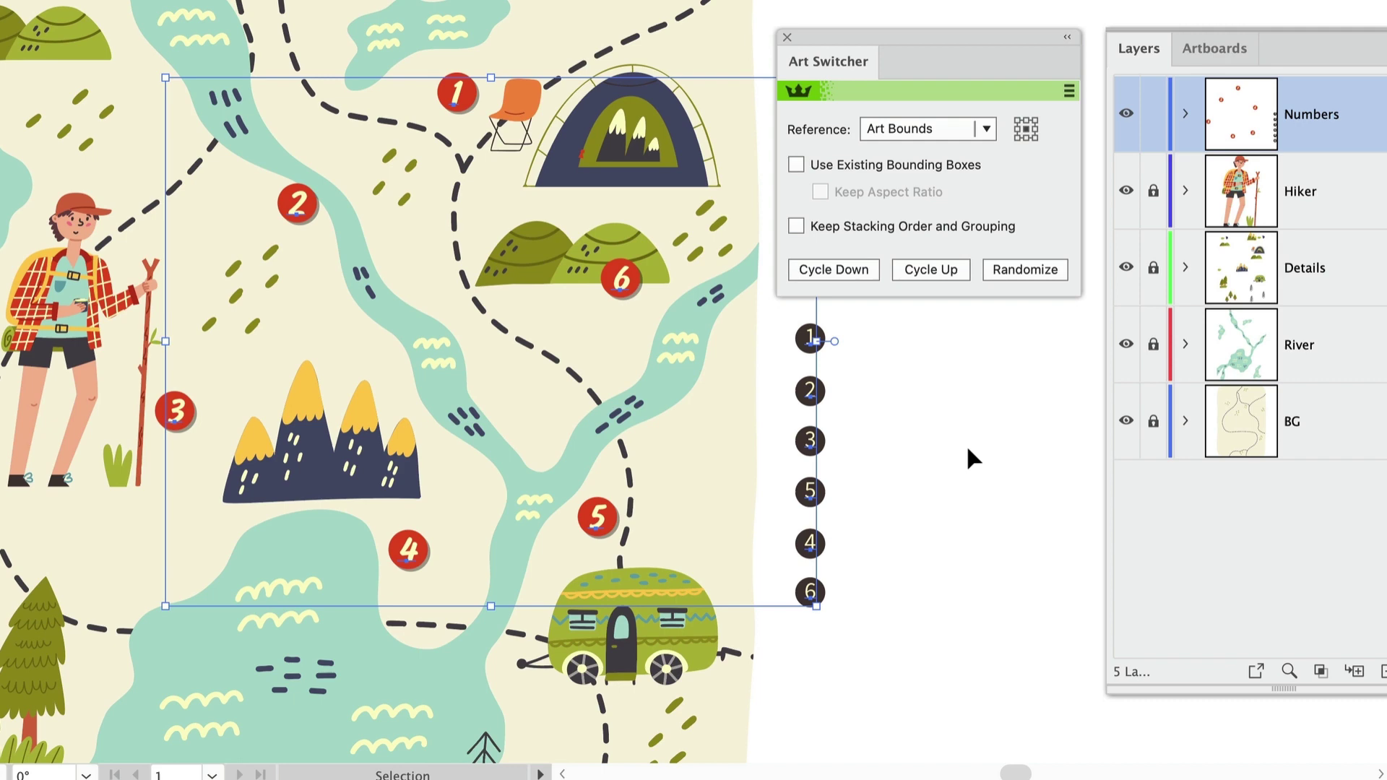
left_click(965, 444)
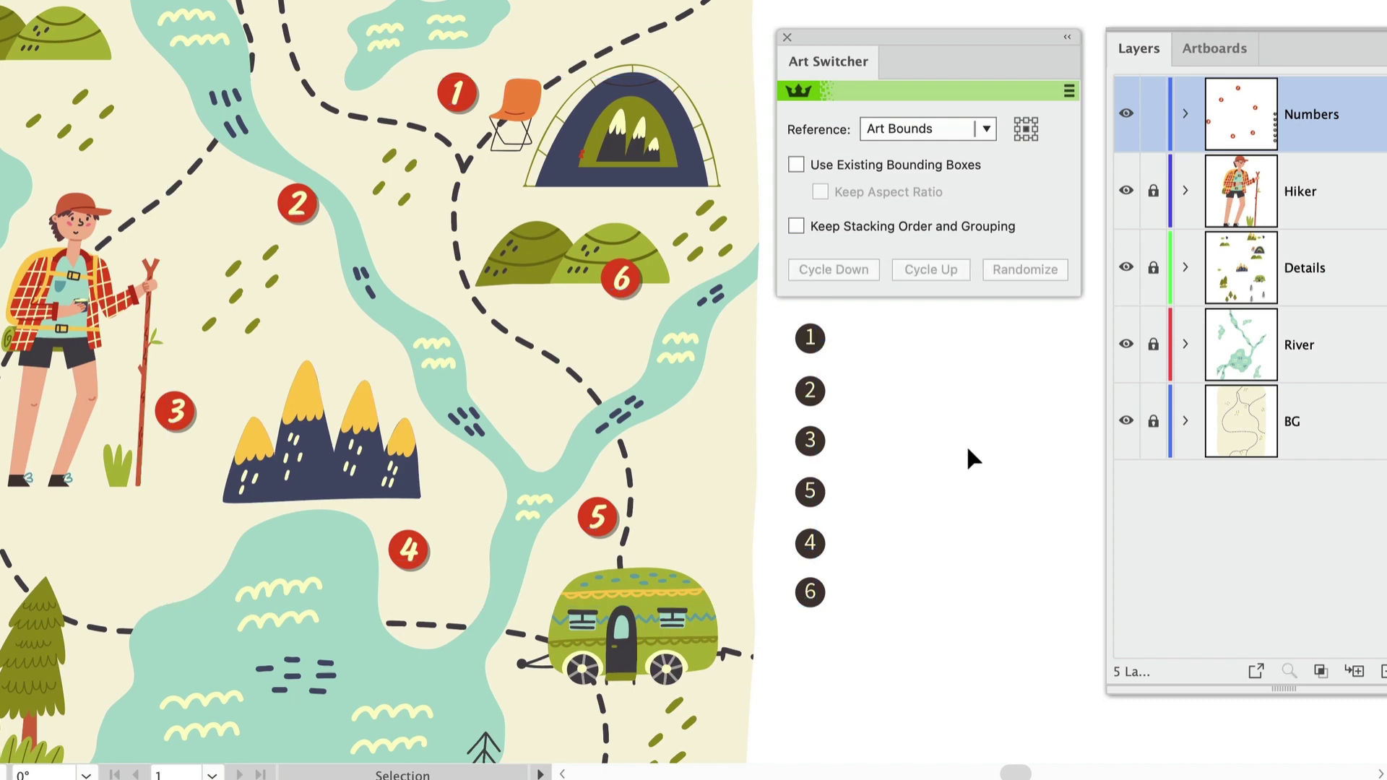